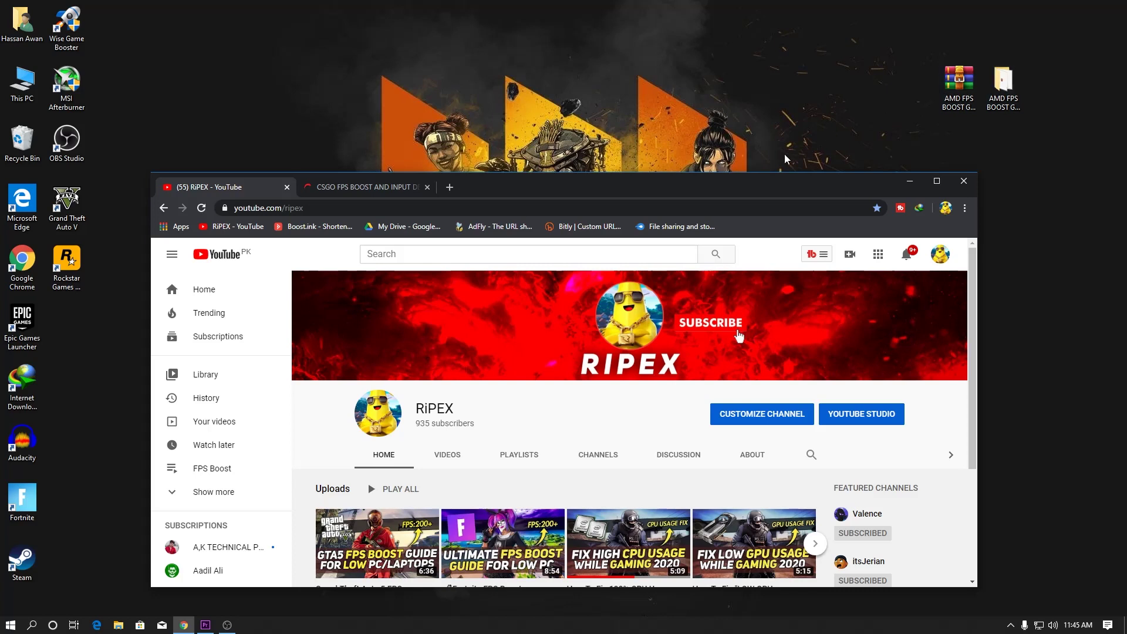
# - Maximize the browser window and find the download section of the CSGO FPS boost and input delay blog post
pyautogui.doubleClick(691, 187)
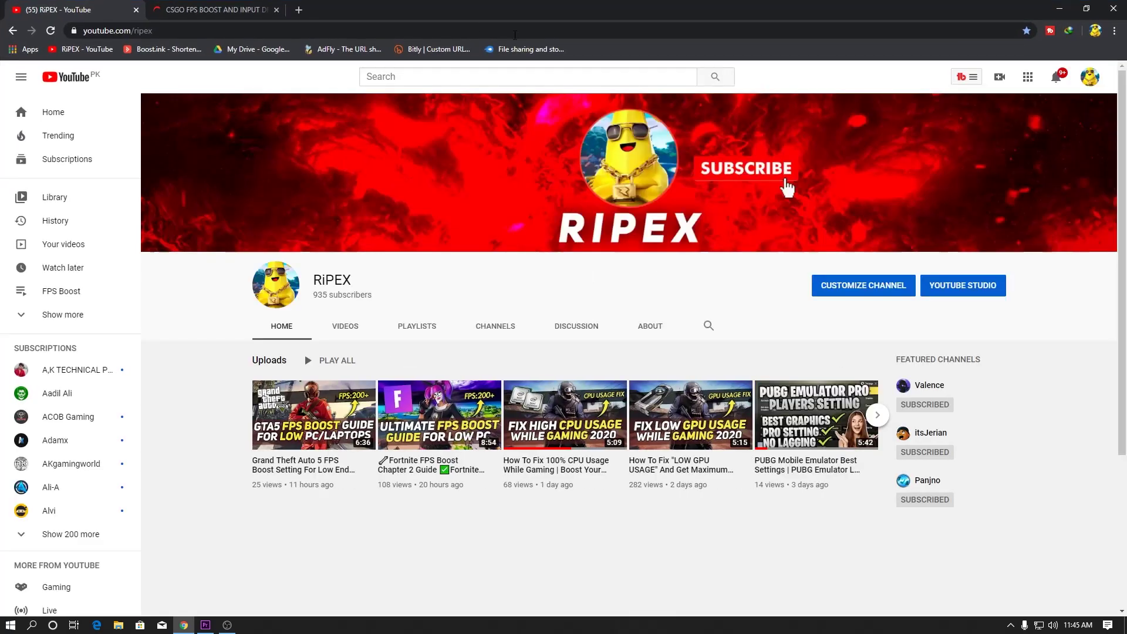
pyautogui.click(156, 10)
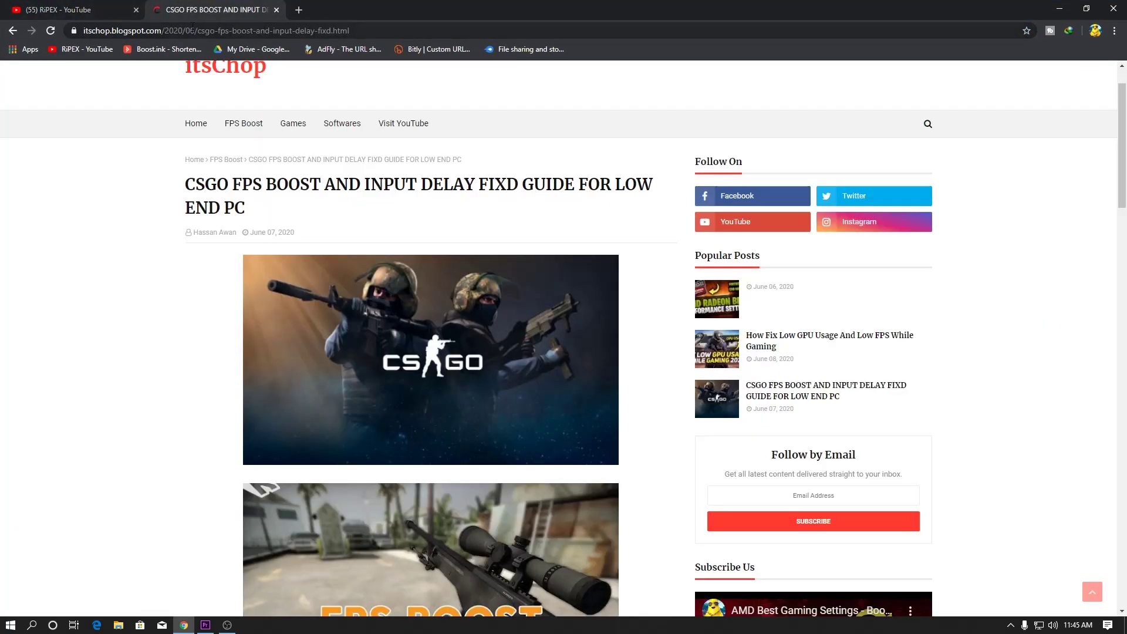
pyautogui.scroll(-4, 336, 266)
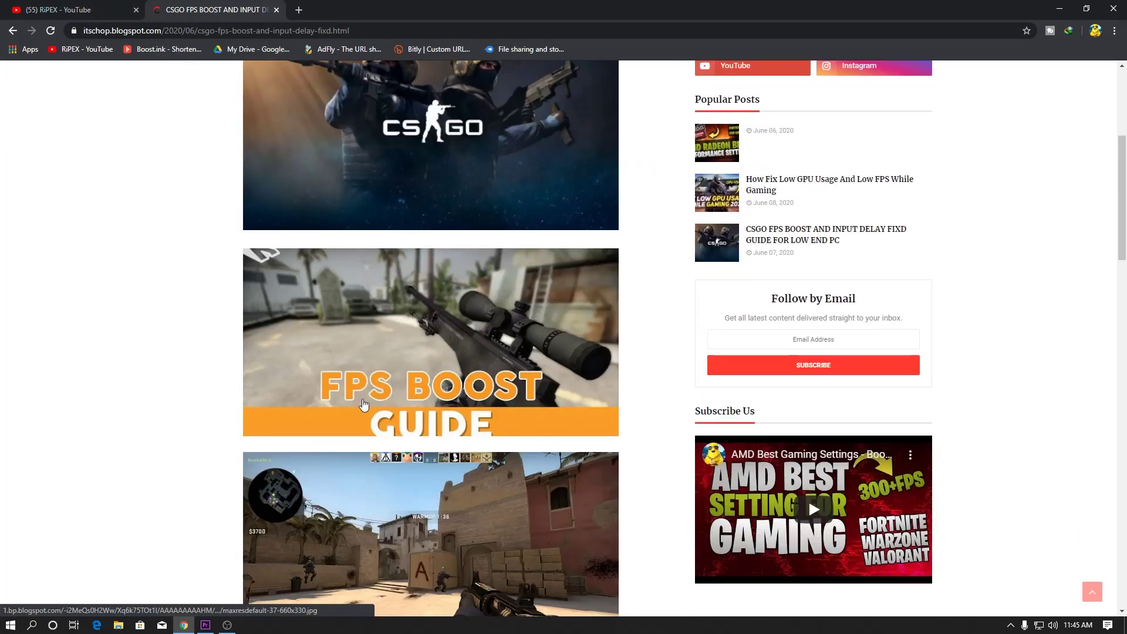
pyautogui.scroll(-8, 368, 370)
pyautogui.scroll(-12, 367, 370)
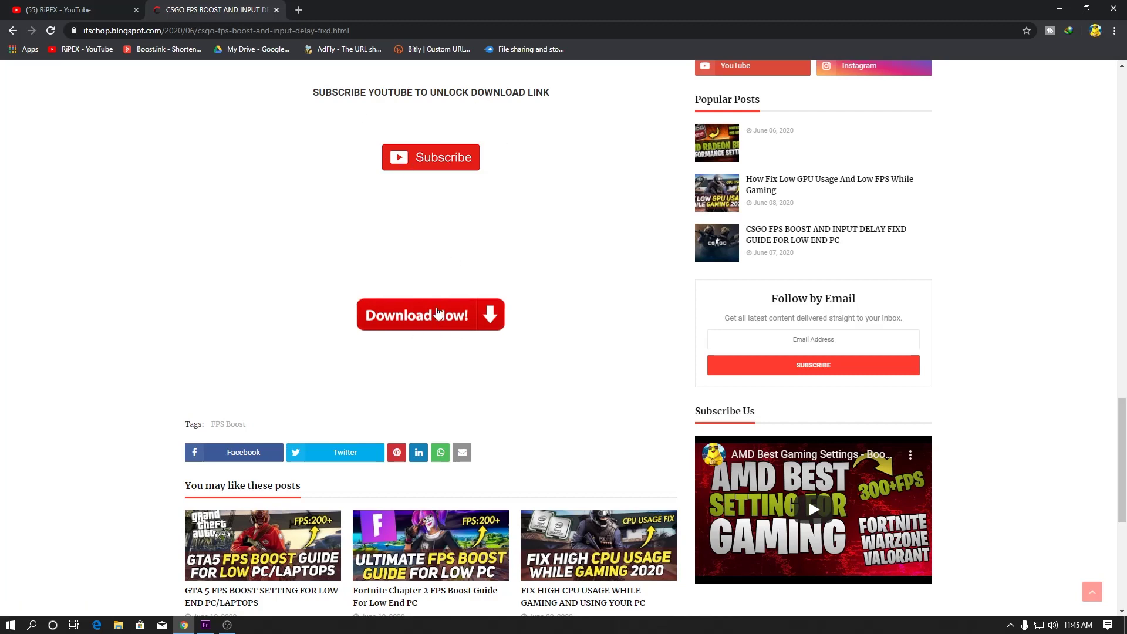
# - Visit the YouTube channel through the post's Subscribe link, and open the post's download link
pyautogui.click(430, 161)
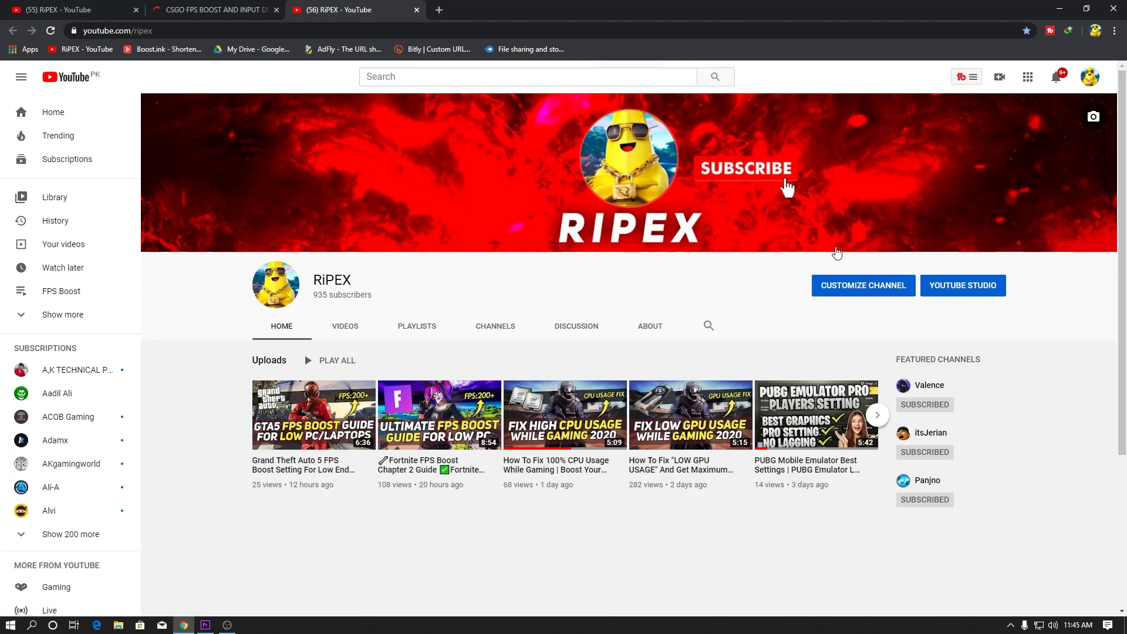
pyautogui.click(178, 11)
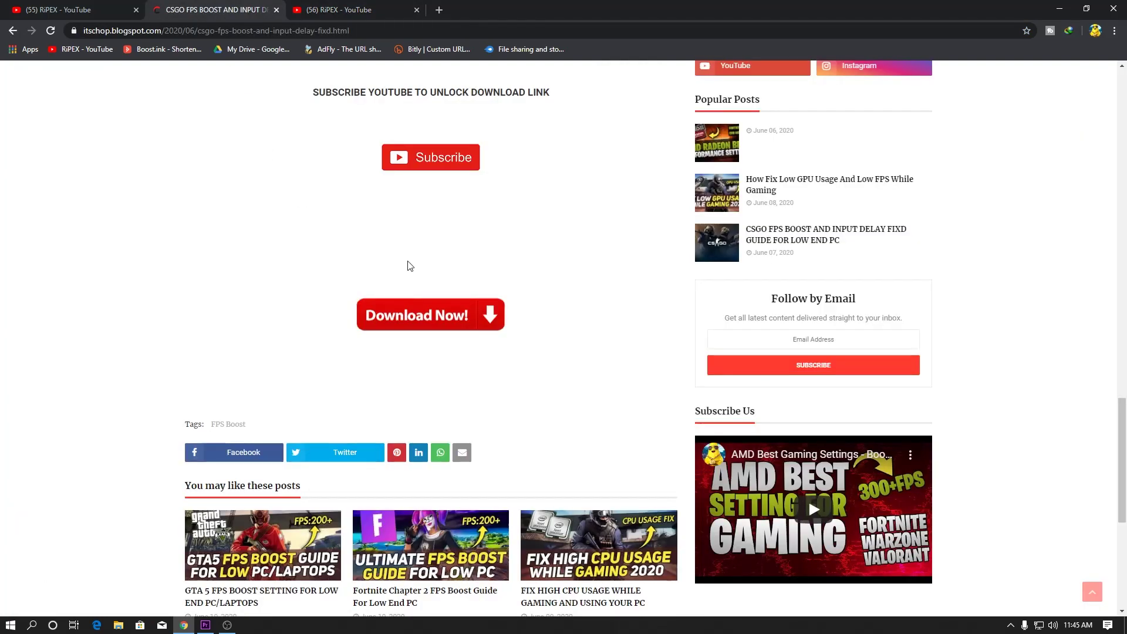
pyautogui.click(420, 315)
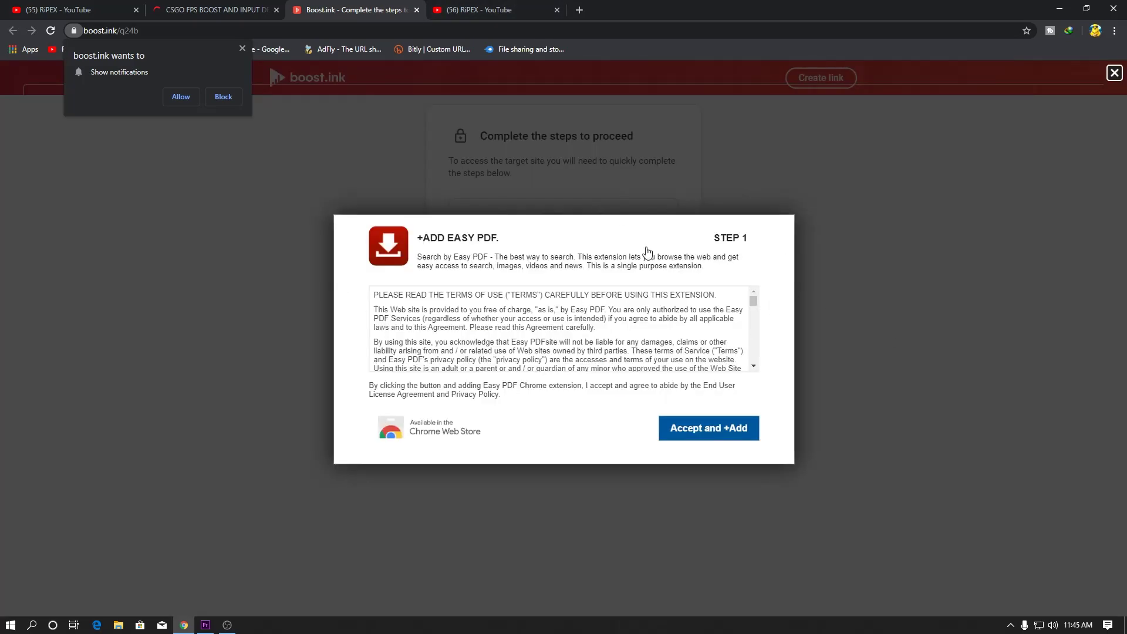
# - Dismiss the extension offer, proceed to the target site, and download the CSGO FPS BOOST AND INPUT FIX PACK archive from MediaFire
pyautogui.click(1113, 74)
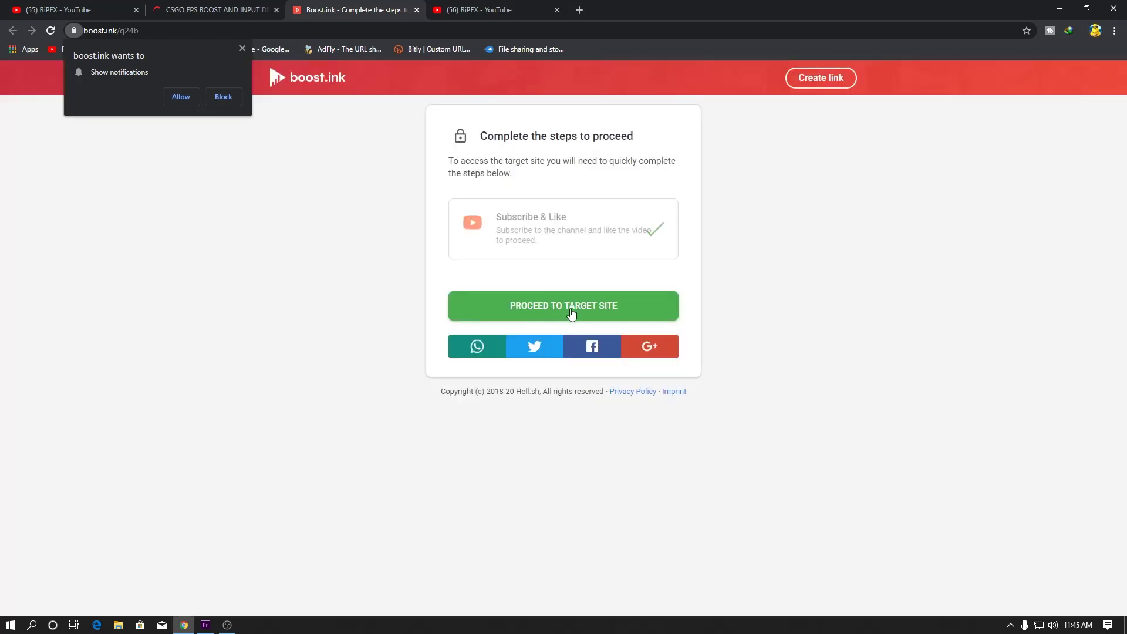
pyautogui.click(571, 314)
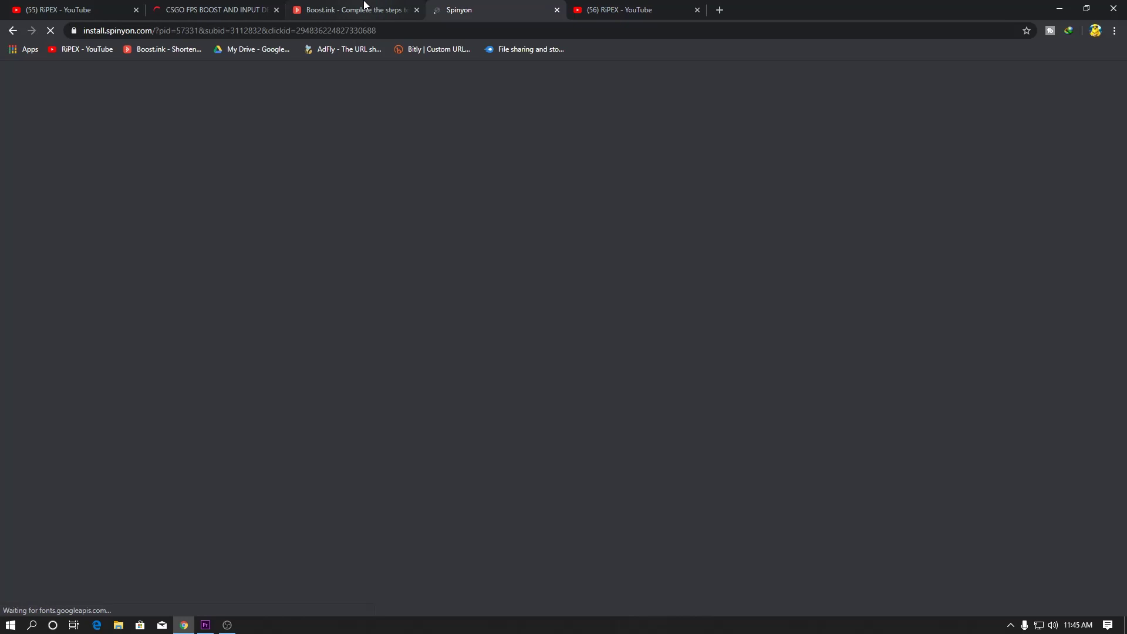
pyautogui.click(364, 5)
pyautogui.click(543, 311)
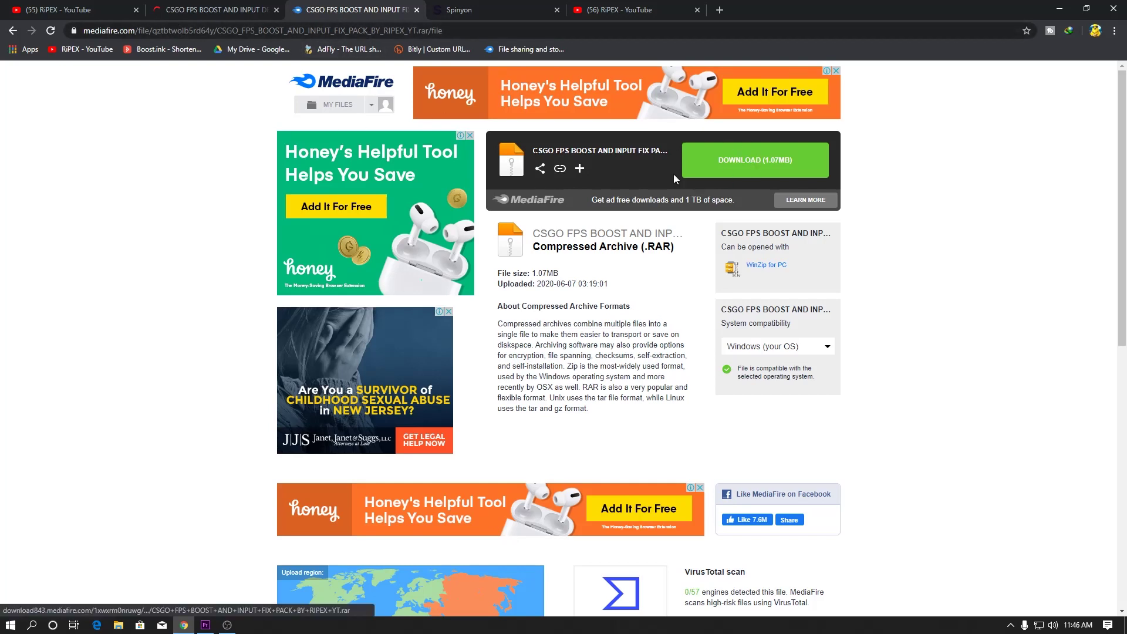
pyautogui.click(742, 161)
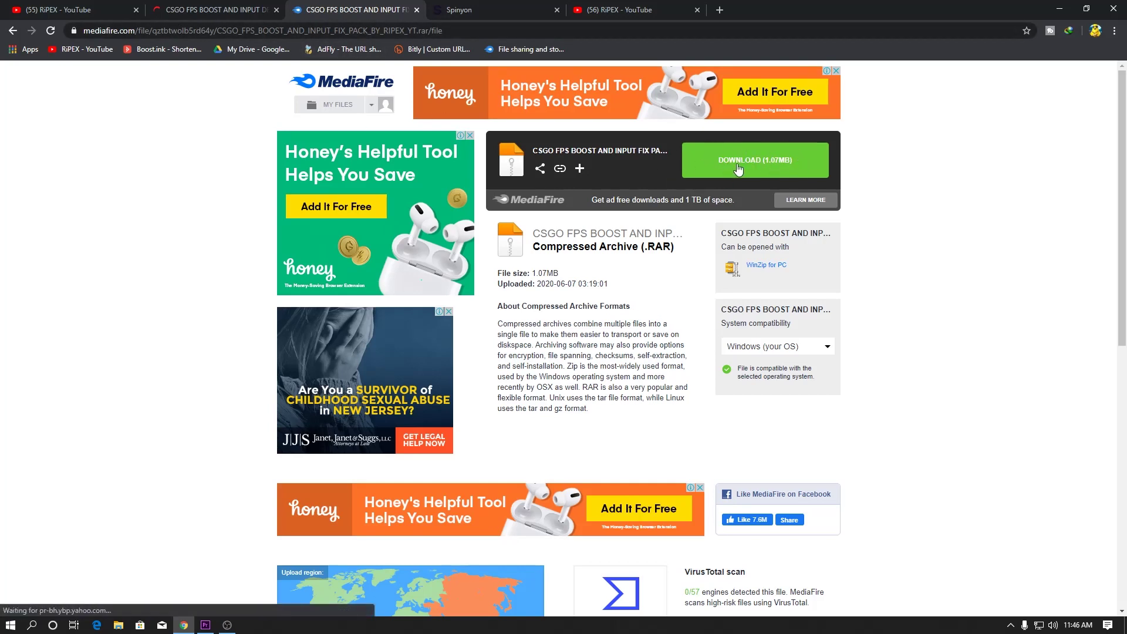
# - Switch to the desktop and move the AMD FPS BOOST GUIDE FOR CSGO 2020 folder to the other side of its archive
pyautogui.click(1059, 9)
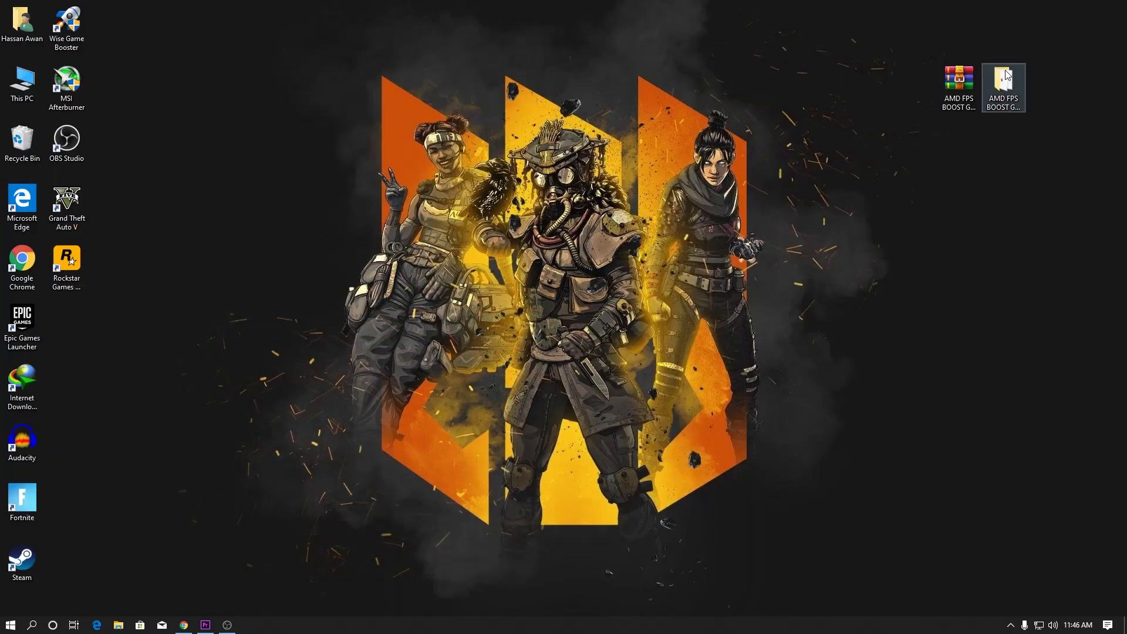
pyautogui.rightClick(966, 88)
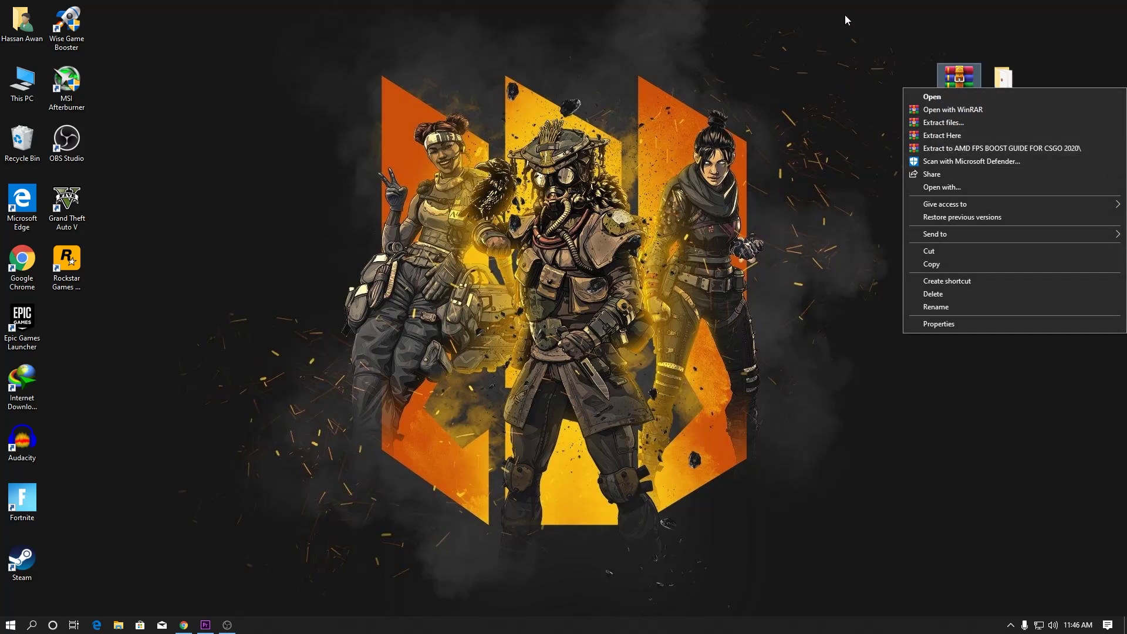
pyautogui.click(789, 133)
pyautogui.moveTo(1002, 85); pyautogui.dragTo(907, 97)
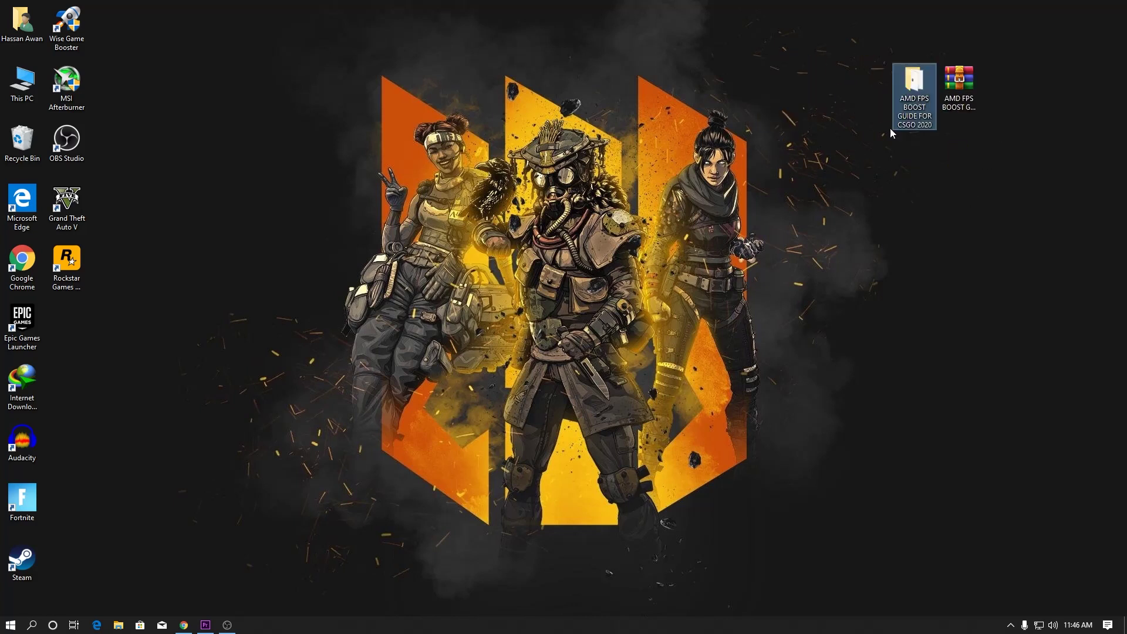
# - Open AMD Radeon Software at its Home page and maximize its window
pyautogui.rightClick(238, 132)
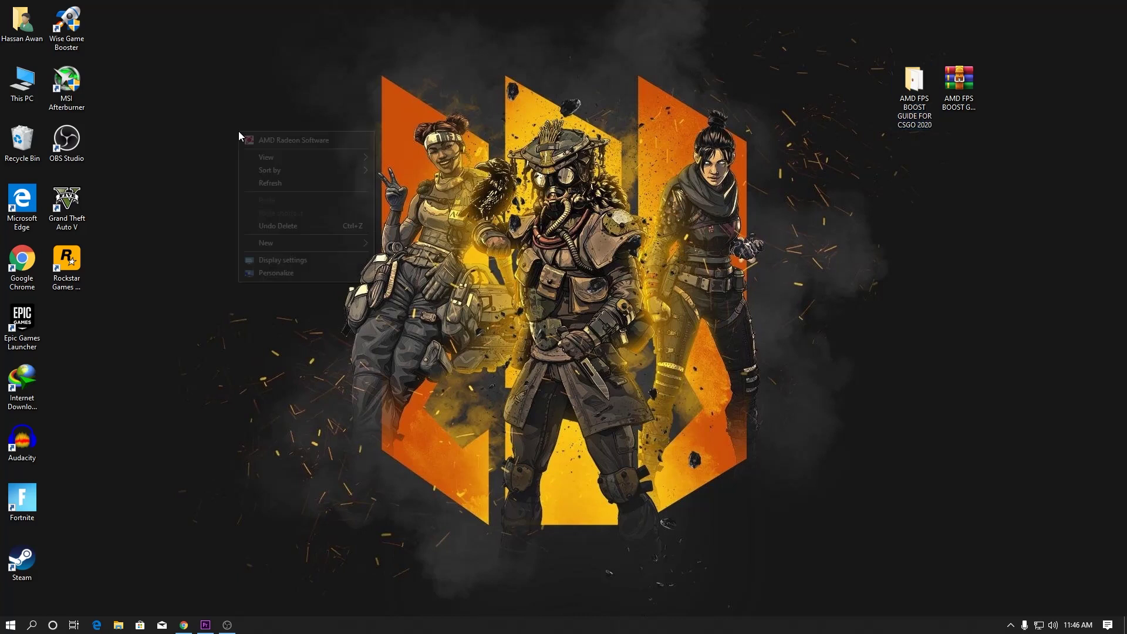
pyautogui.click(301, 140)
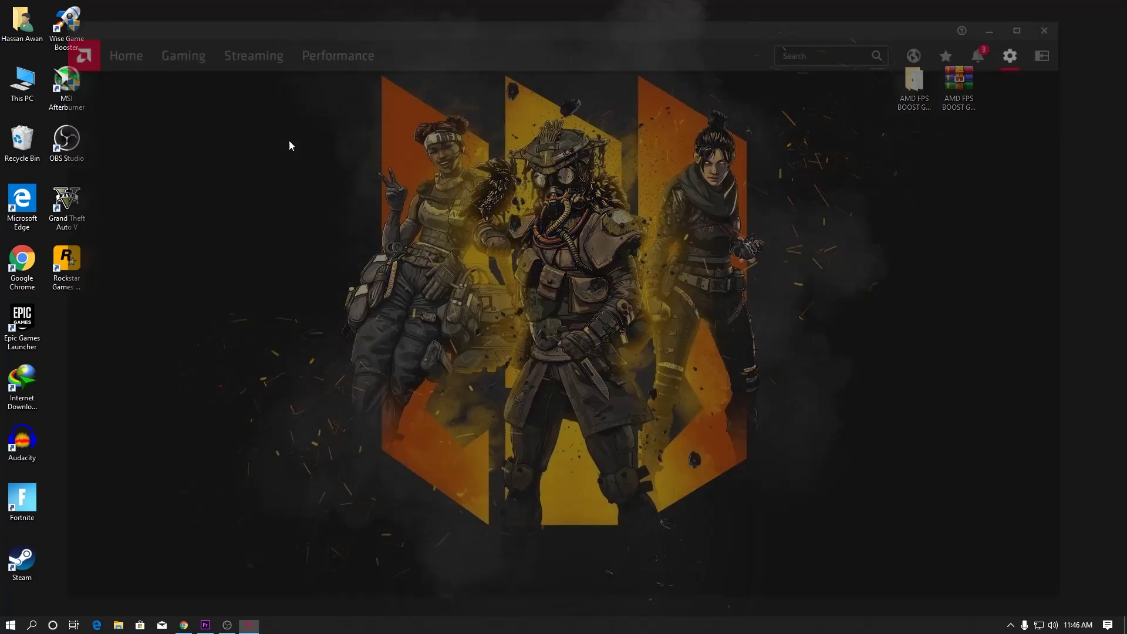
pyautogui.click(98, 47)
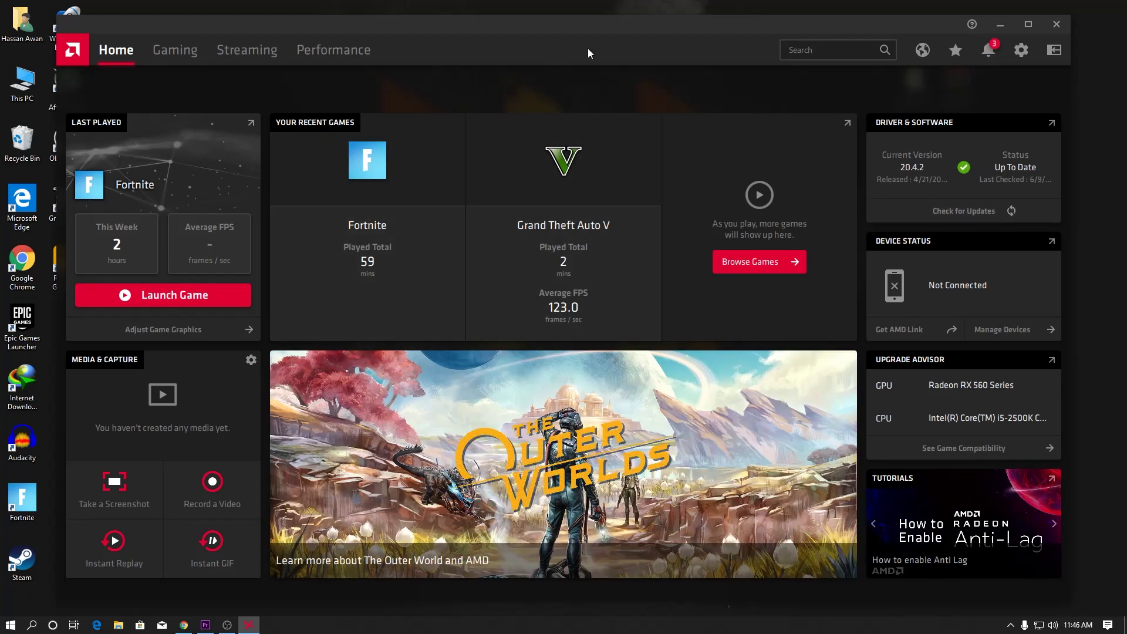
pyautogui.click(1027, 24)
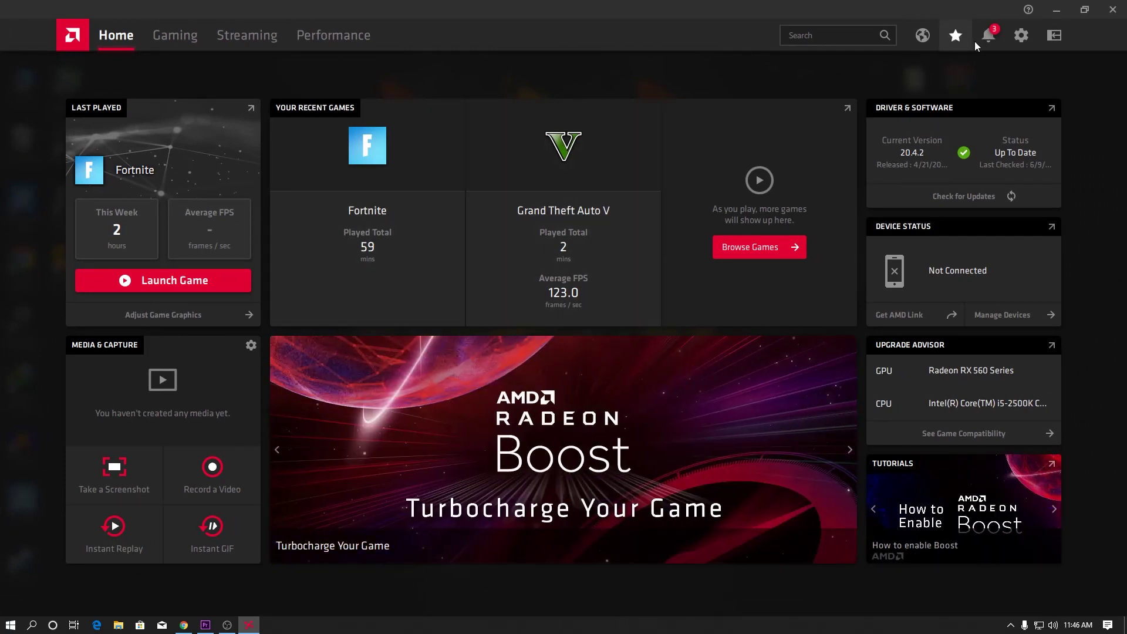
# - Apply the eSports profile in the global graphics settings and set the image sharpness to 80%
pyautogui.click(1024, 41)
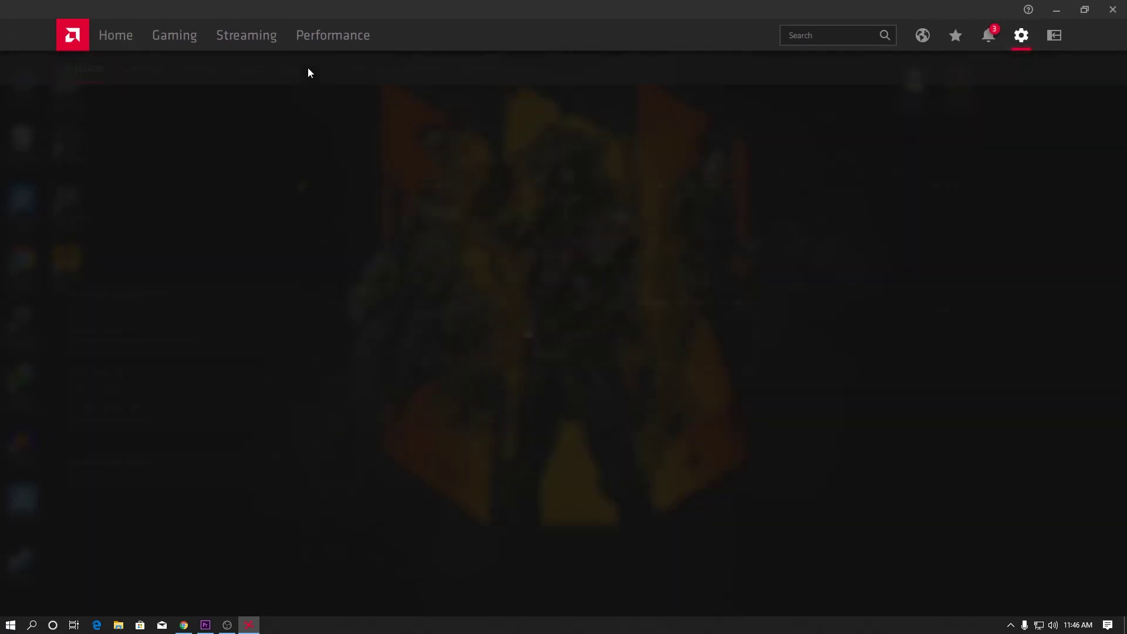
pyautogui.click(140, 67)
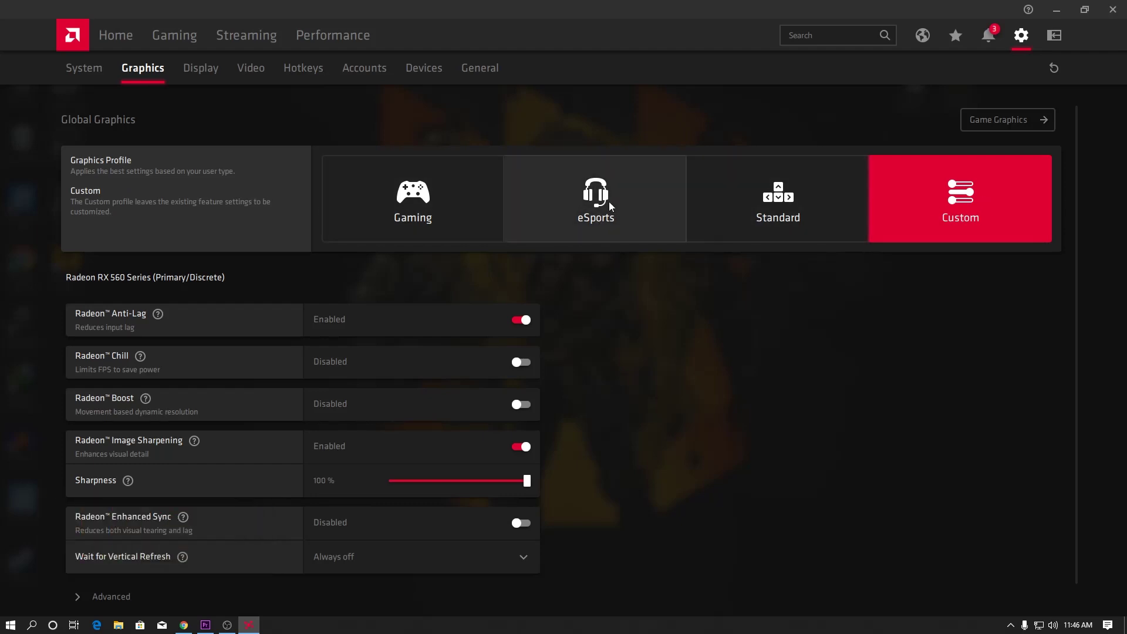
pyautogui.click(582, 203)
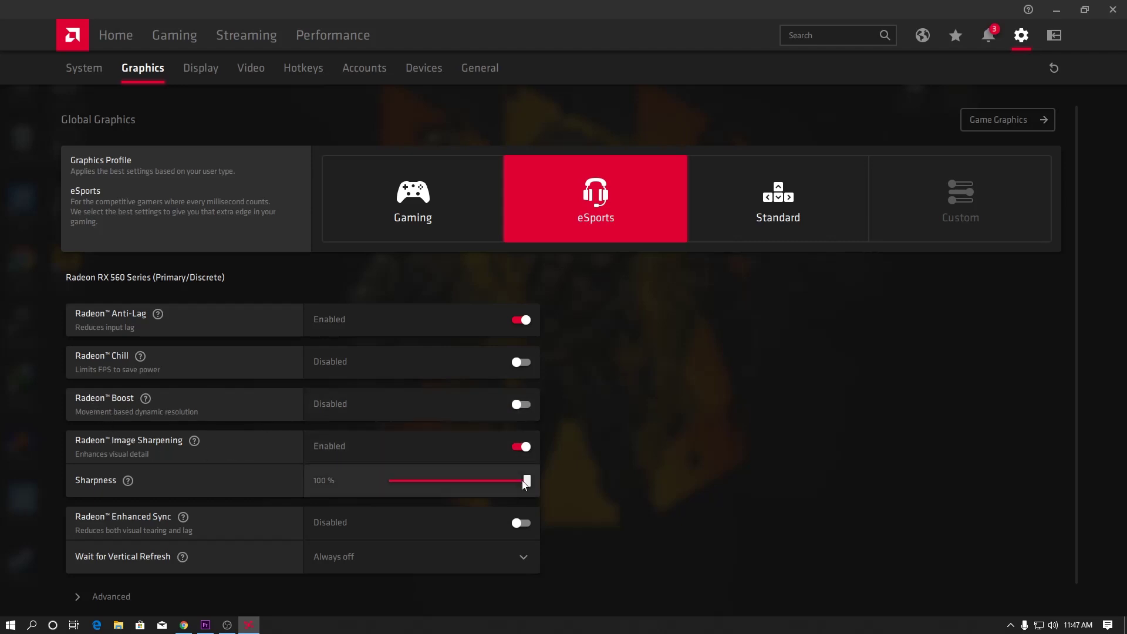
pyautogui.moveTo(517, 486); pyautogui.dragTo(497, 484)
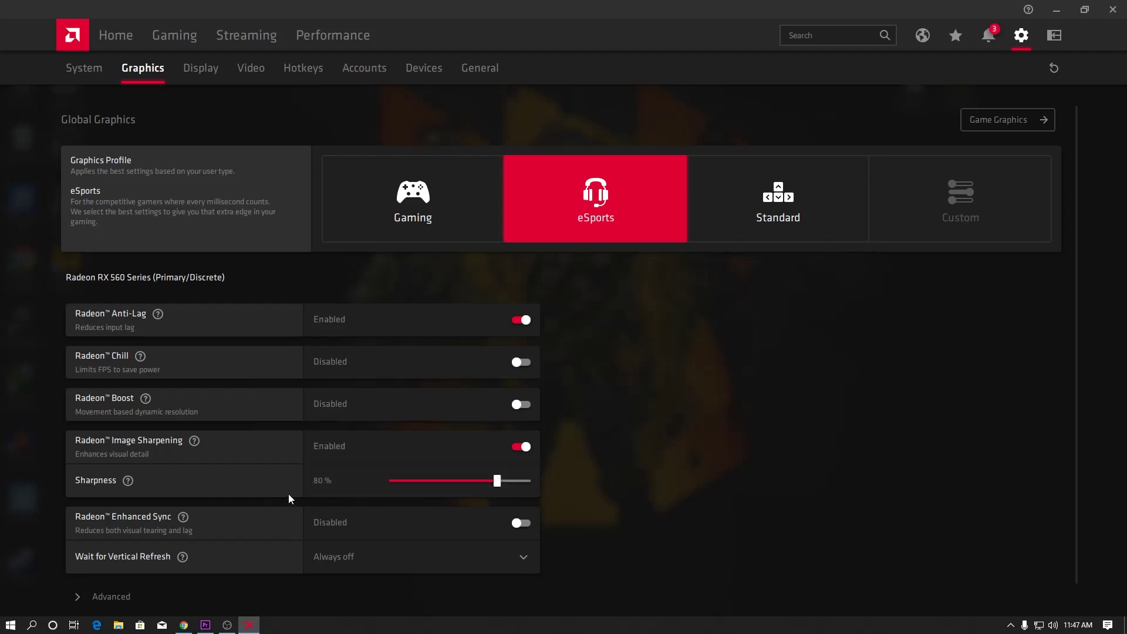
# - Set Wait for Vertical Refresh to Always off
pyautogui.scroll(-1, 460, 459)
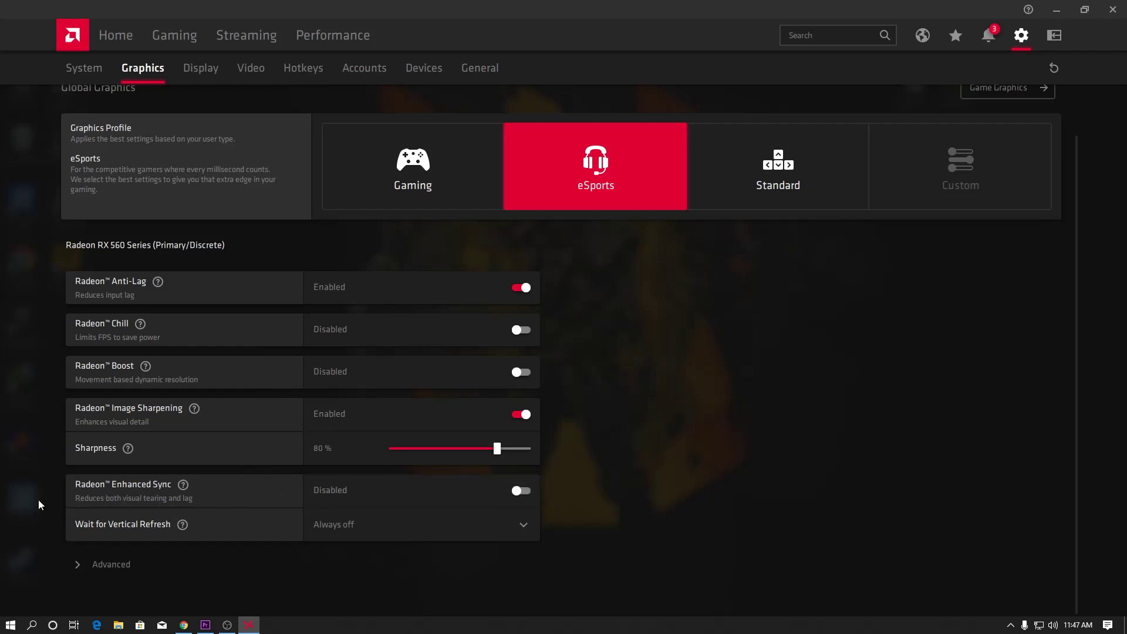
pyautogui.click(511, 526)
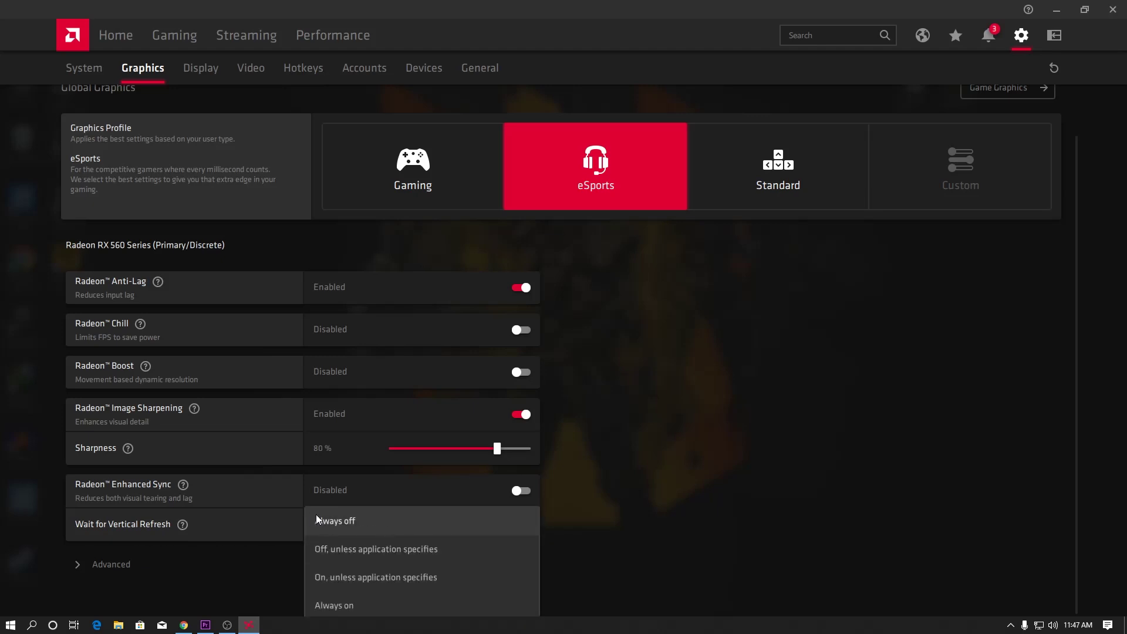
pyautogui.click(351, 521)
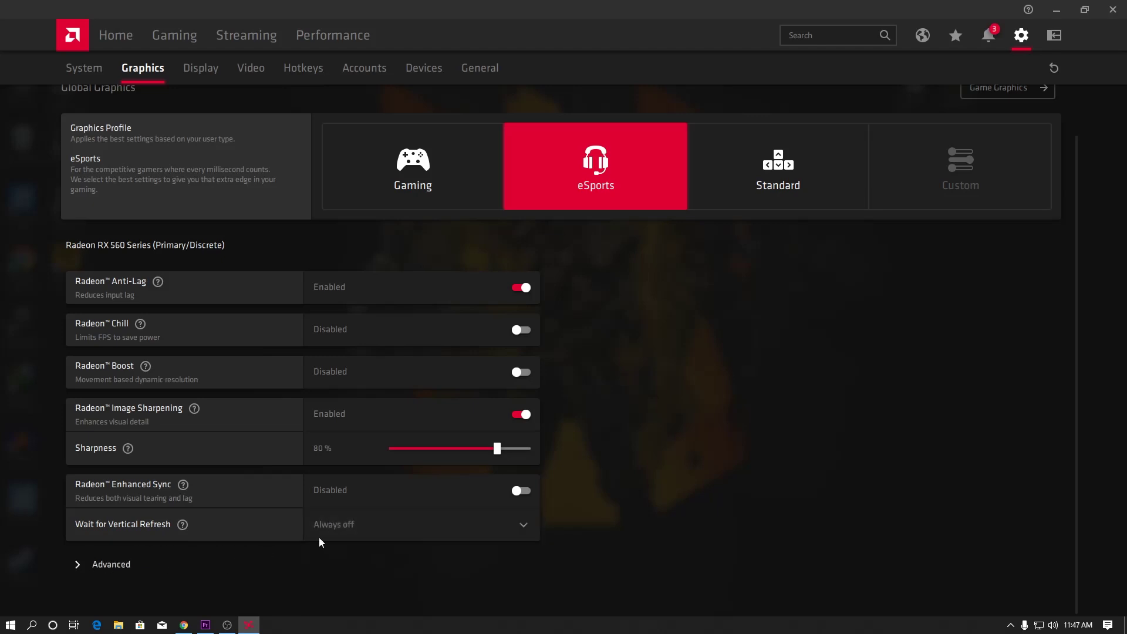
# - Expand the advanced graphics settings and set Anti-Aliasing to Override application settings
pyautogui.click(117, 561)
pyautogui.scroll(-8, 235, 288)
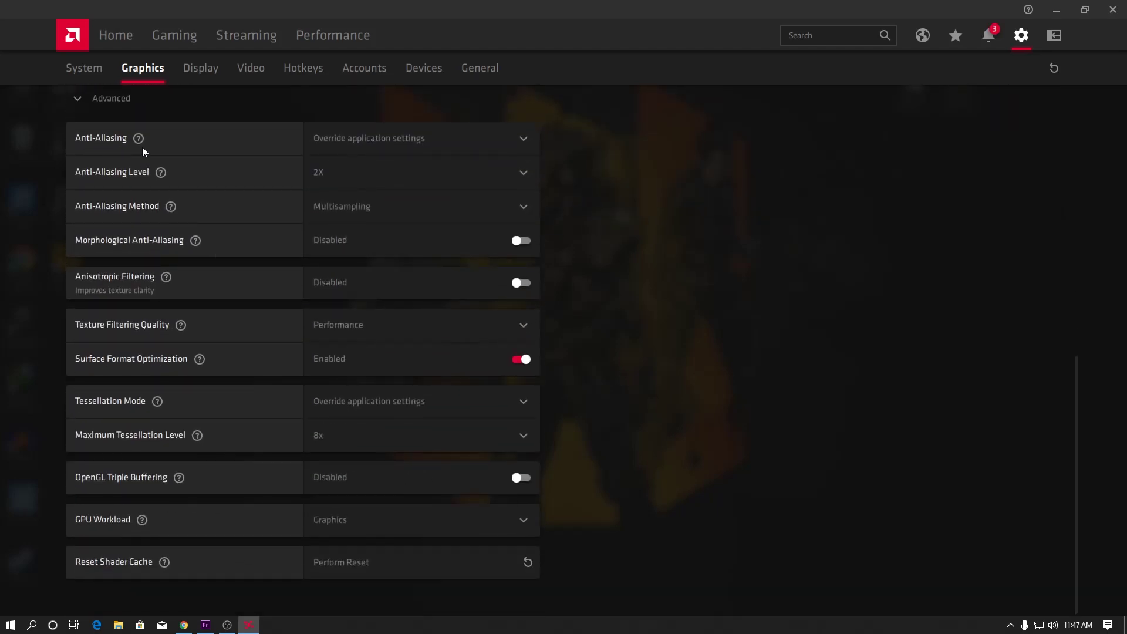
pyautogui.click(452, 140)
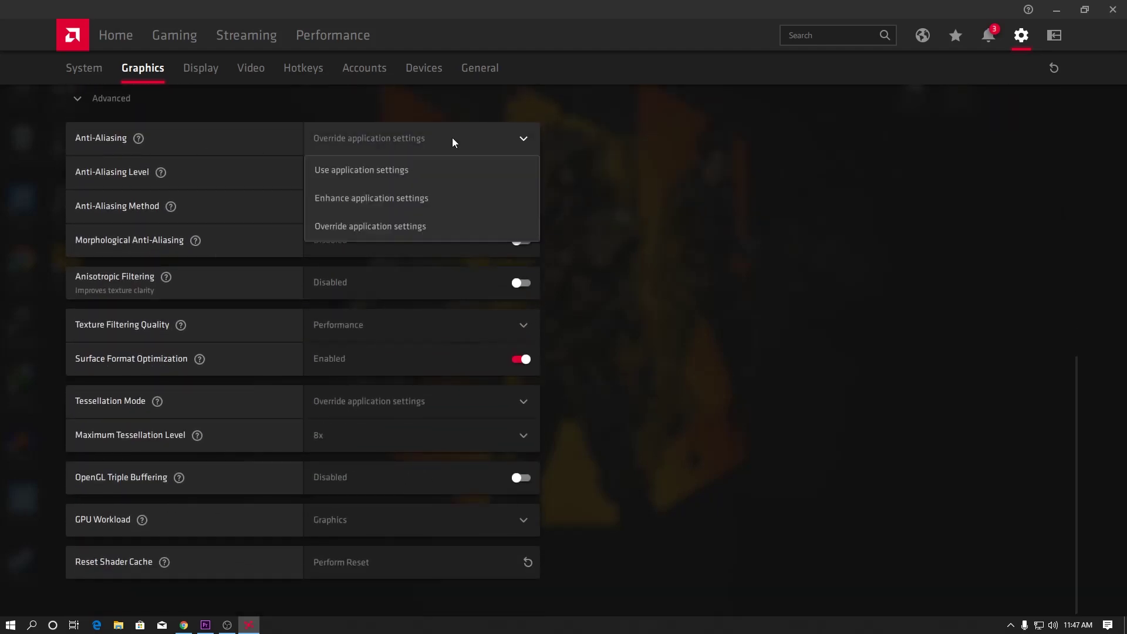
pyautogui.click(362, 225)
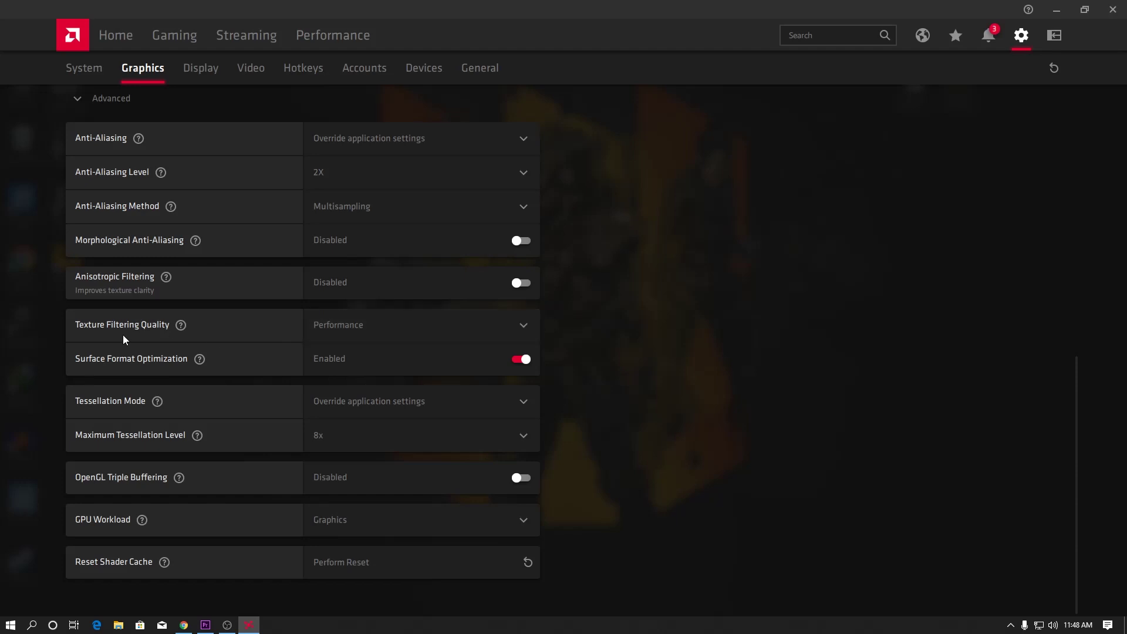
# - Set Texture Filtering Quality to Performance and Tessellation Mode to AMD optimized
pyautogui.click(428, 320)
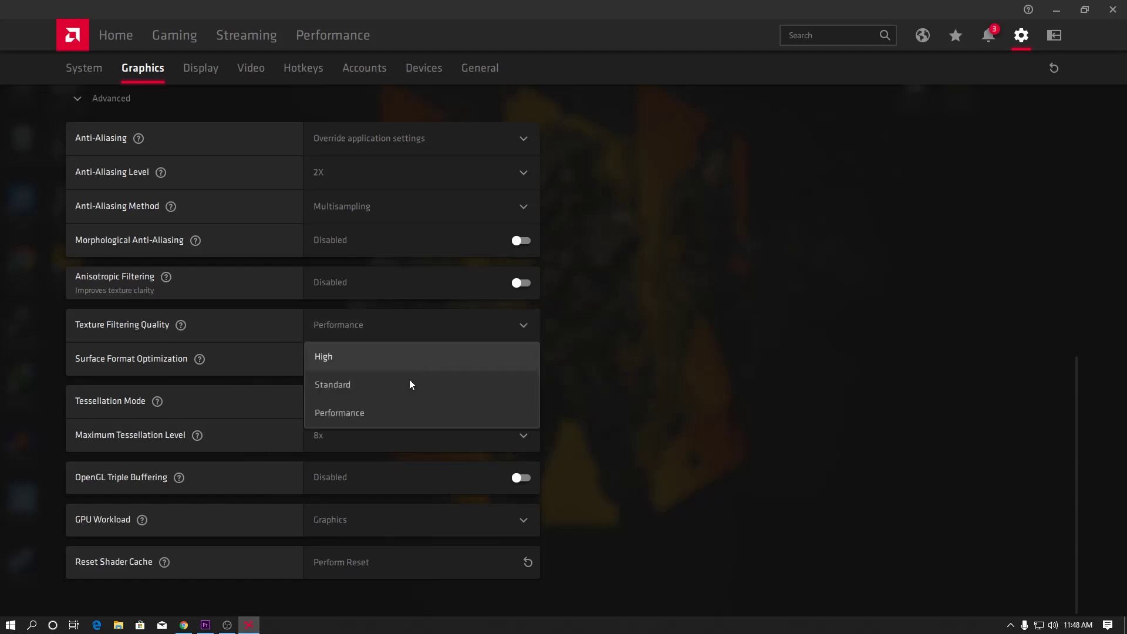
pyautogui.click(338, 413)
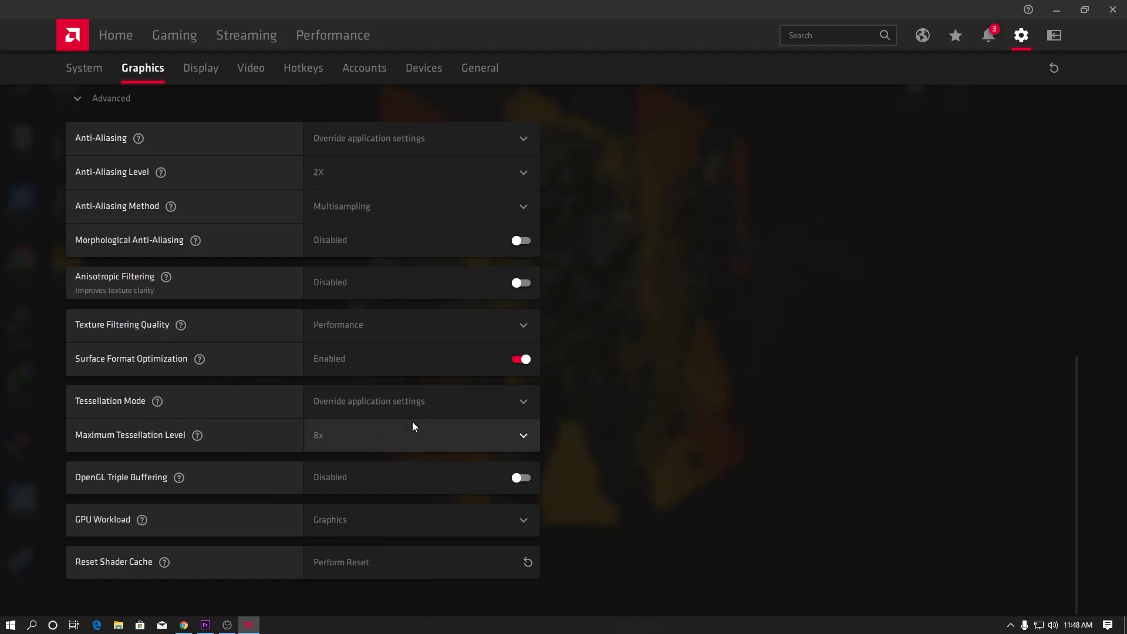
pyautogui.click(467, 413)
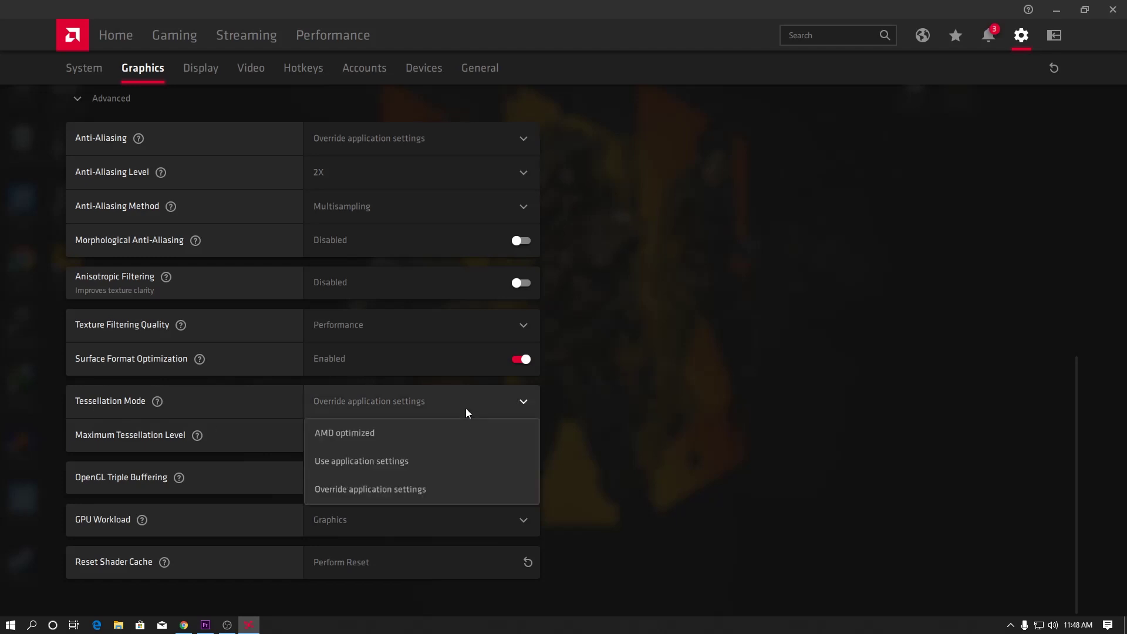
pyautogui.click(434, 439)
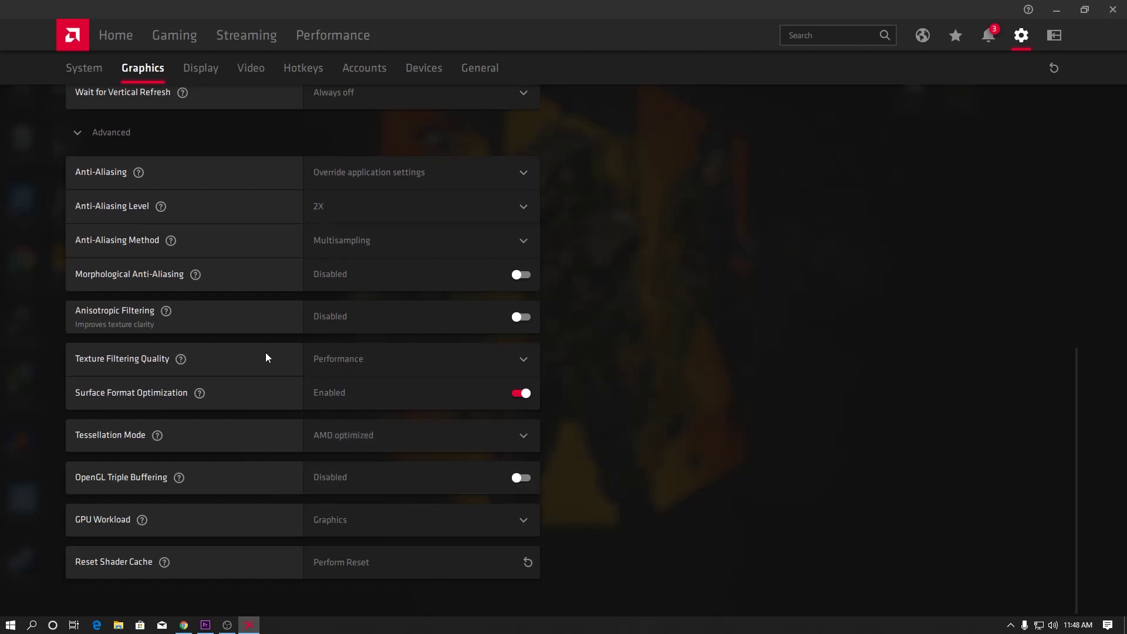
# - Review the global display options and custom resolutions, and open the General settings
pyautogui.click(201, 68)
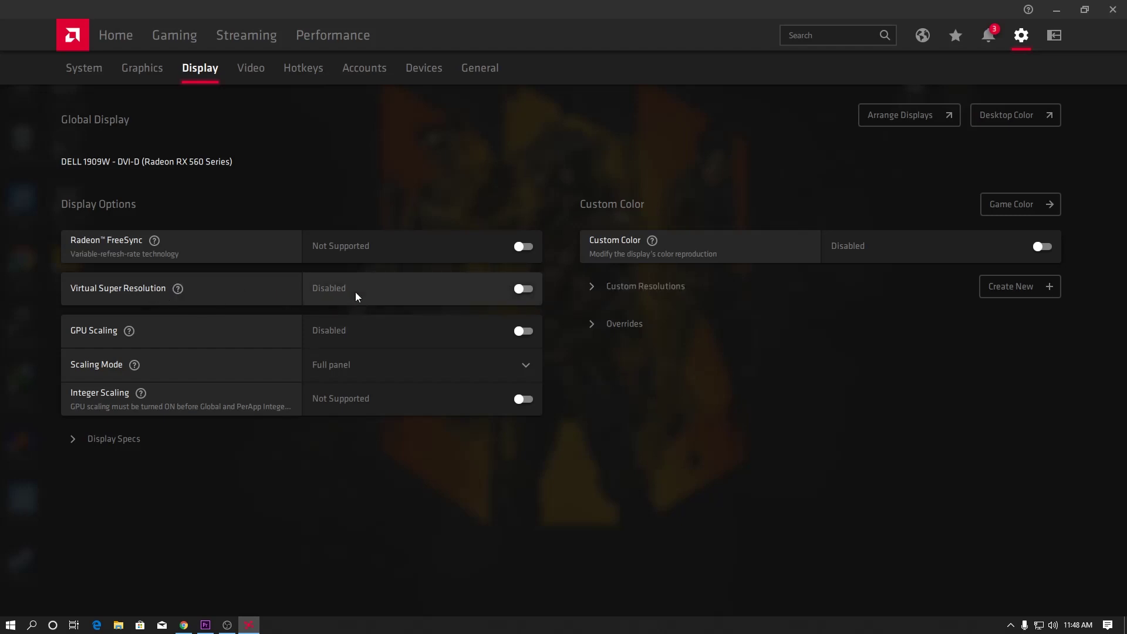
pyautogui.click(603, 287)
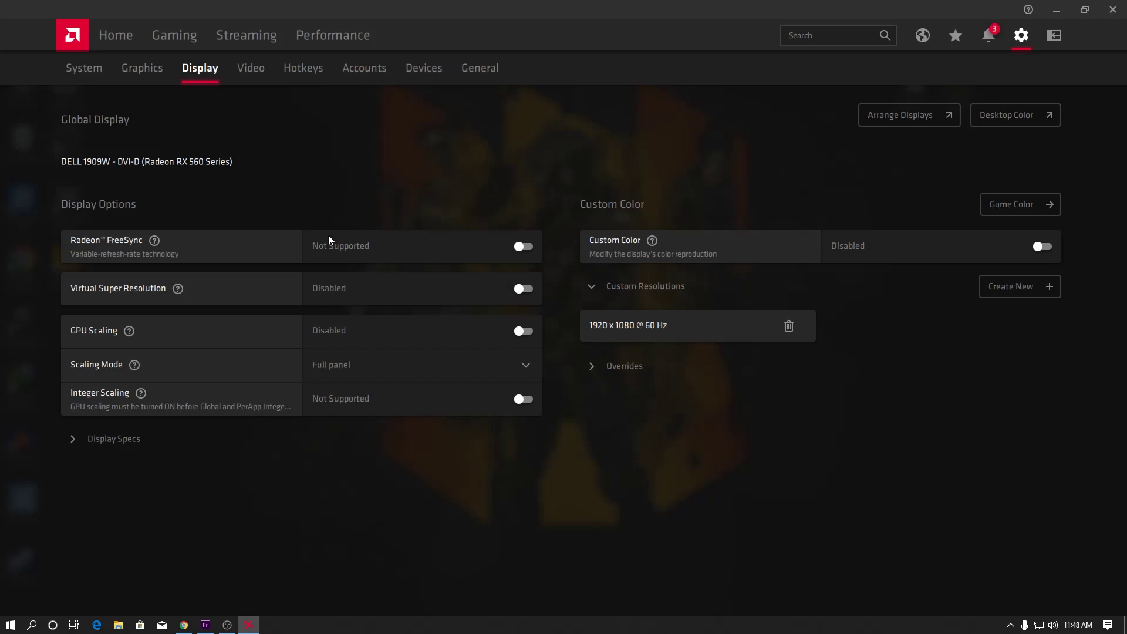
pyautogui.click(493, 81)
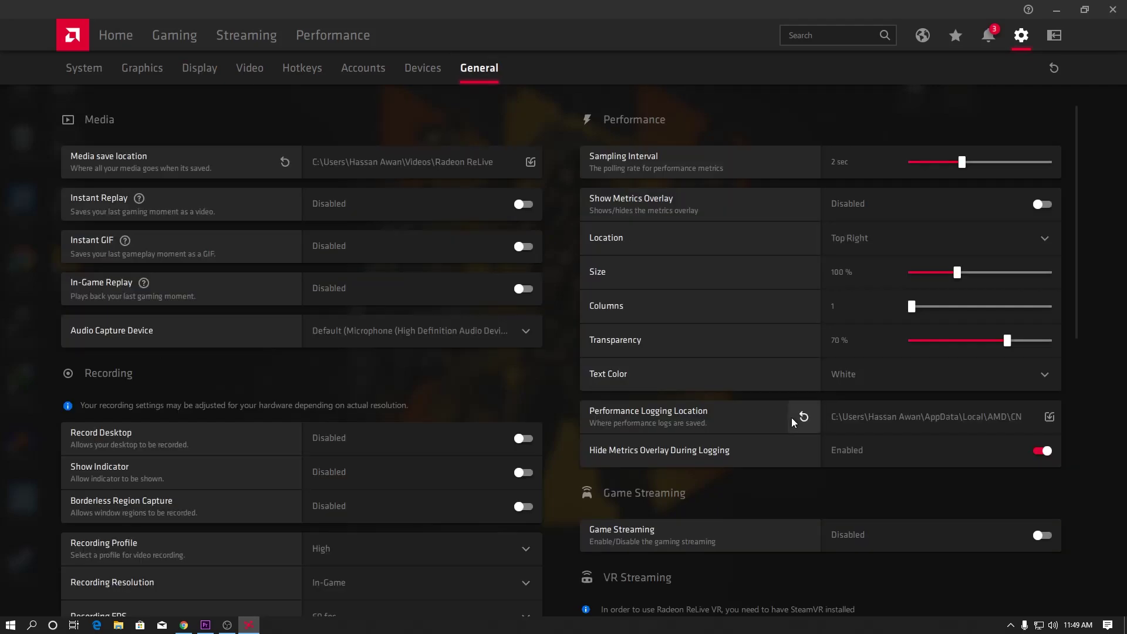
# - Disable the Toast Notifications, Advertisements, System Tray Menu and Upgrade Advisor preferences, and close Radeon Software
pyautogui.scroll(-5, 792, 417)
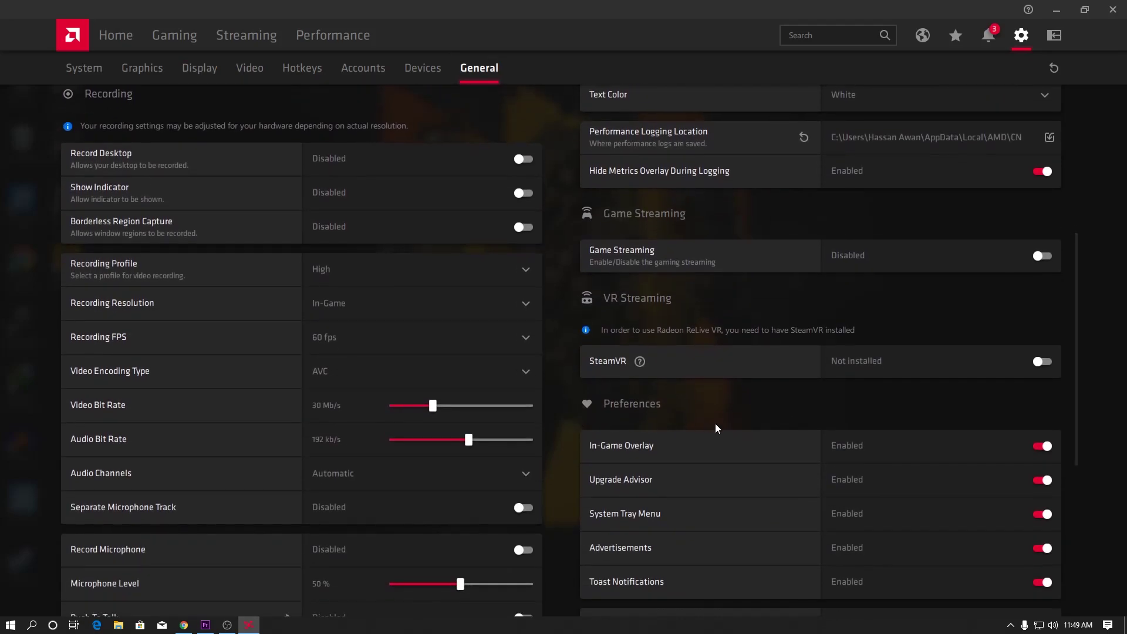
pyautogui.scroll(-3, 604, 424)
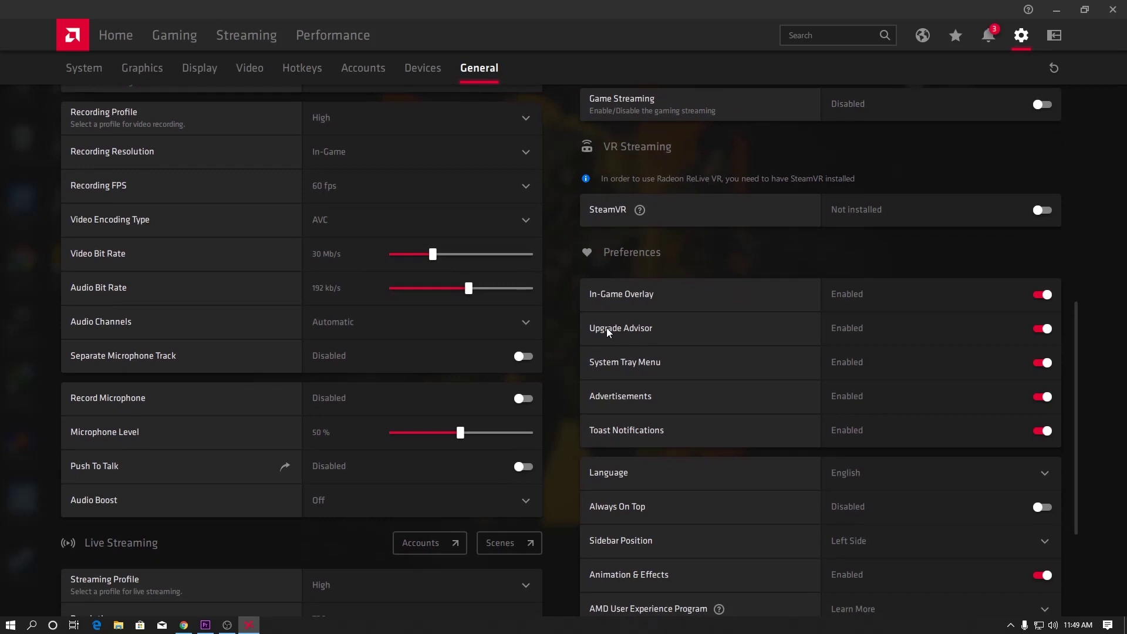
pyautogui.click(1039, 431)
pyautogui.click(1021, 400)
pyautogui.click(1002, 361)
pyautogui.click(1012, 332)
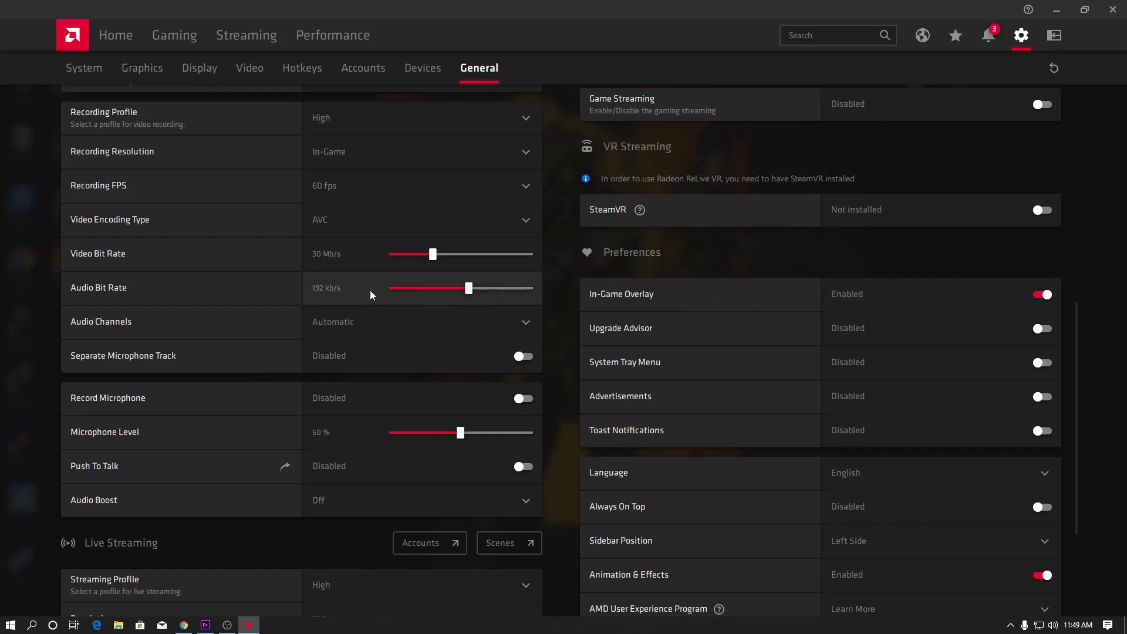
pyautogui.scroll(7, 347, 302)
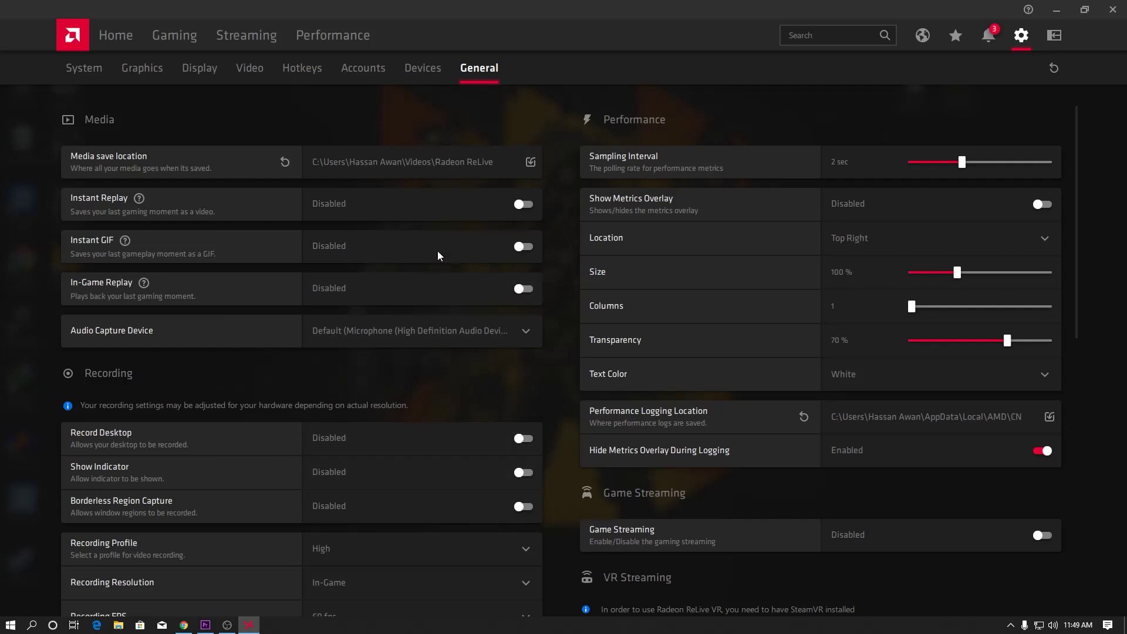
pyautogui.click(1114, 10)
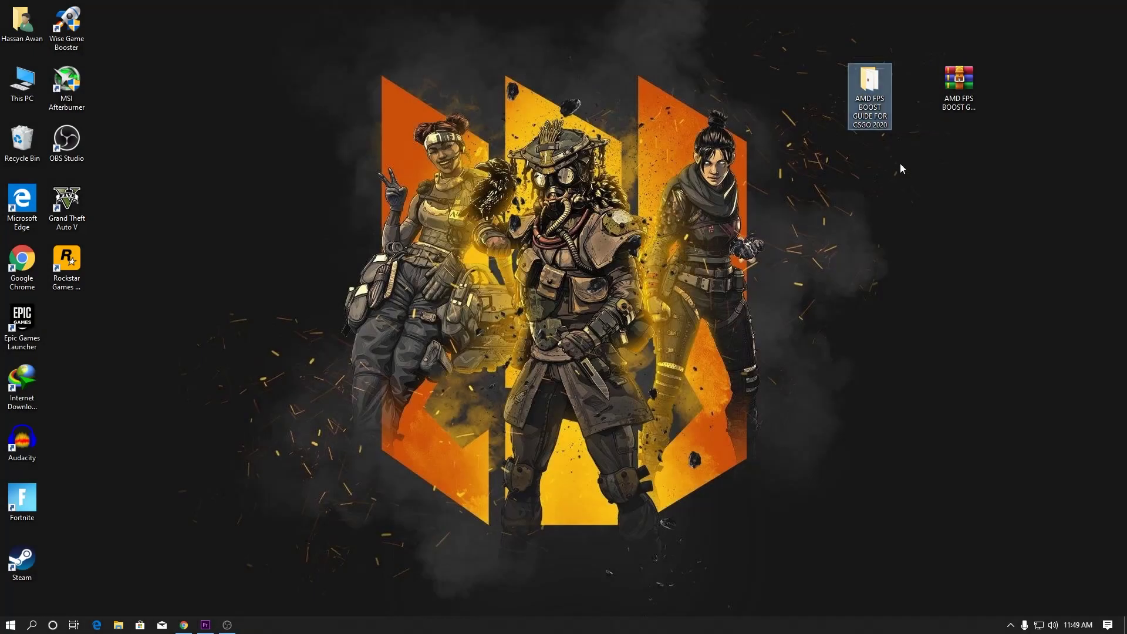
# - Open the desktop folder AMD FPS BOOST GUIDE FOR CSGO 2020 and its Intelligent Standby List Cleaner subfolder
pyautogui.click(862, 154)
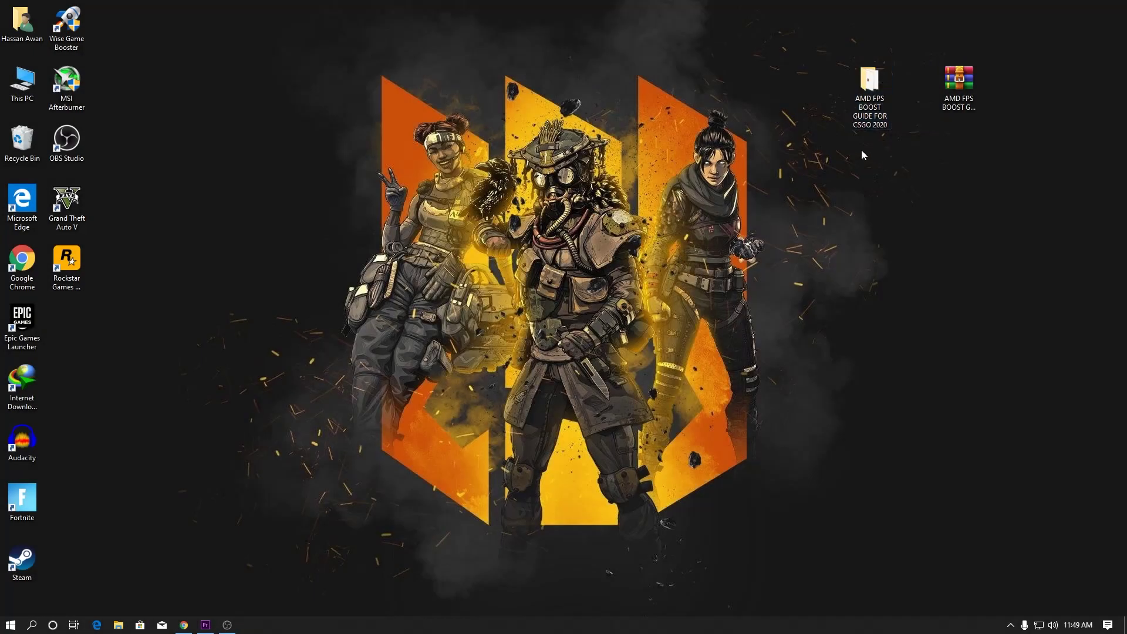
pyautogui.doubleClick(870, 94)
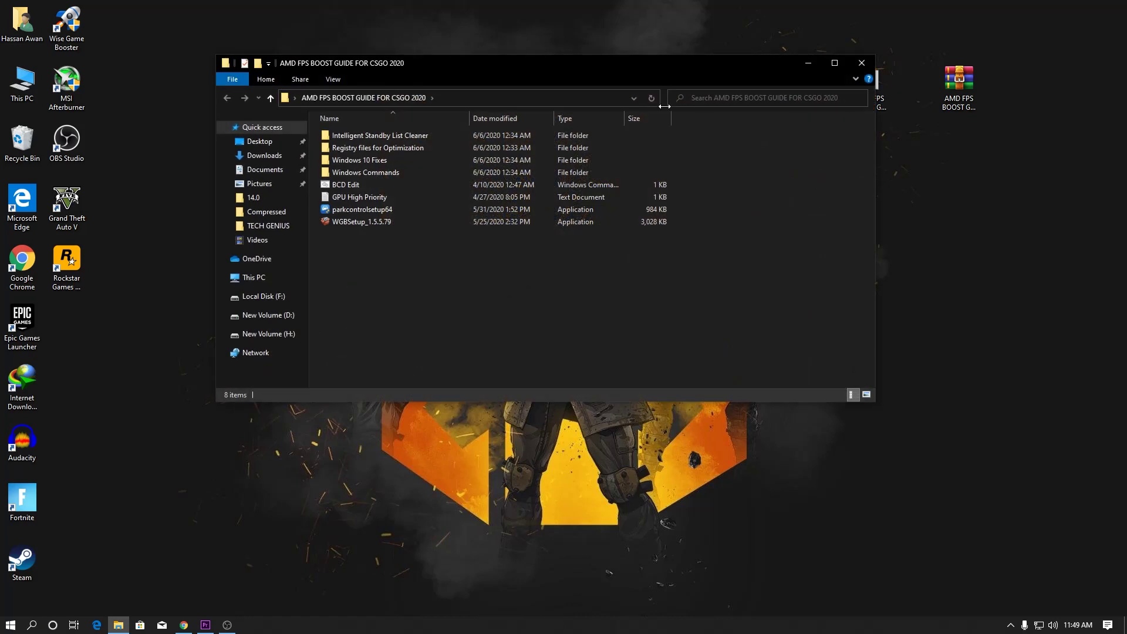
pyautogui.doubleClick(640, 68)
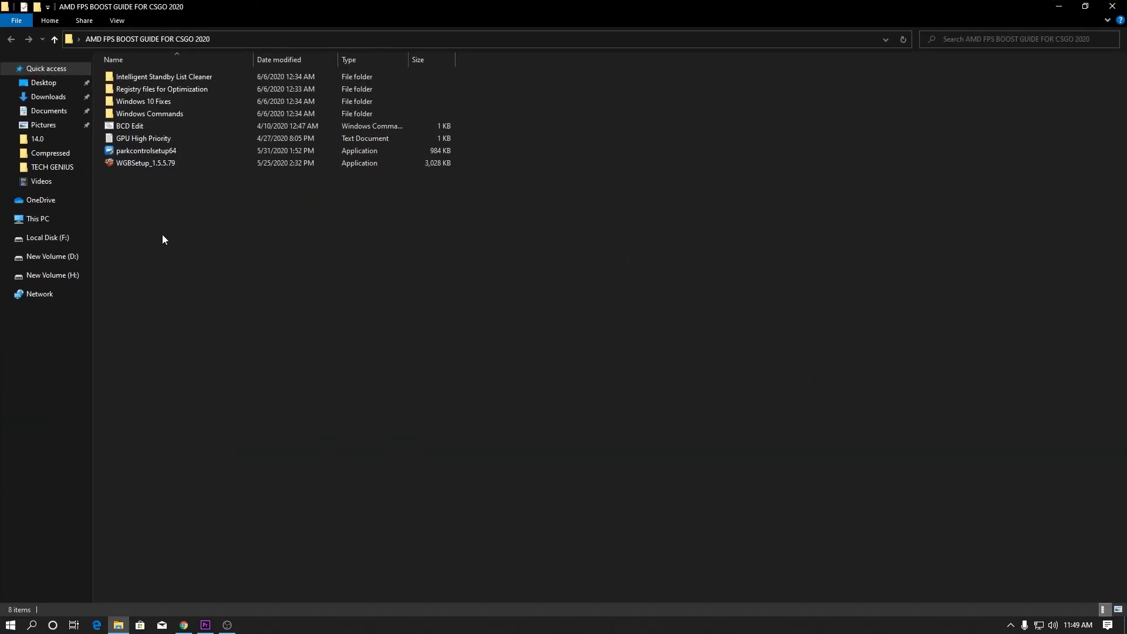
pyautogui.doubleClick(199, 78)
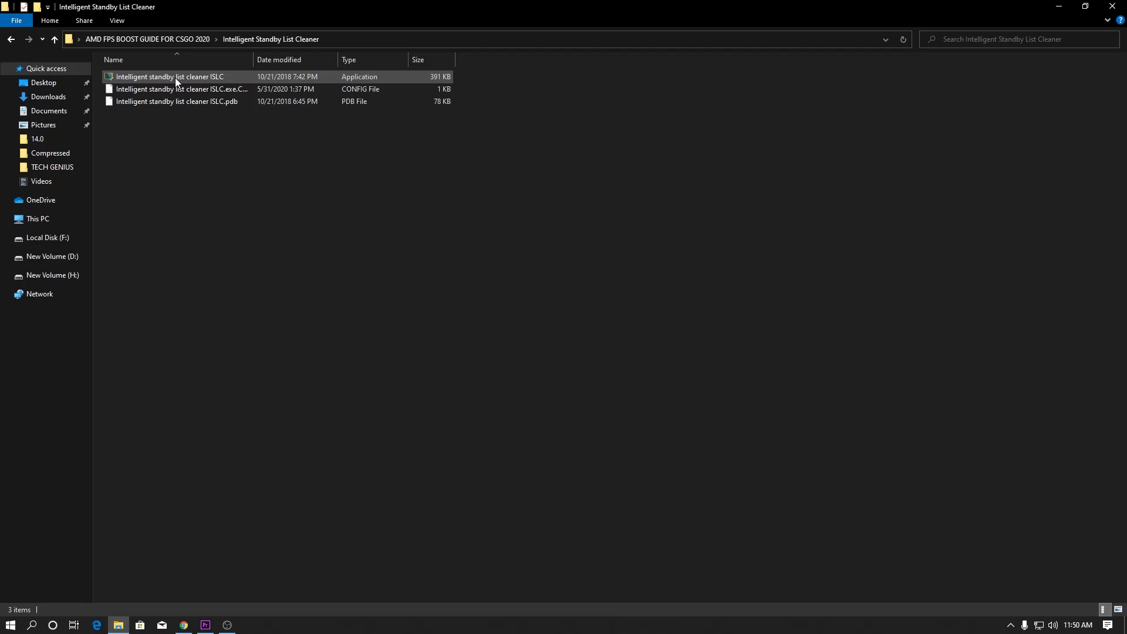
# - Launch Intelligent standby list cleaner ISLC, bring up its window and stop the running cleaner
pyautogui.click(256, 78)
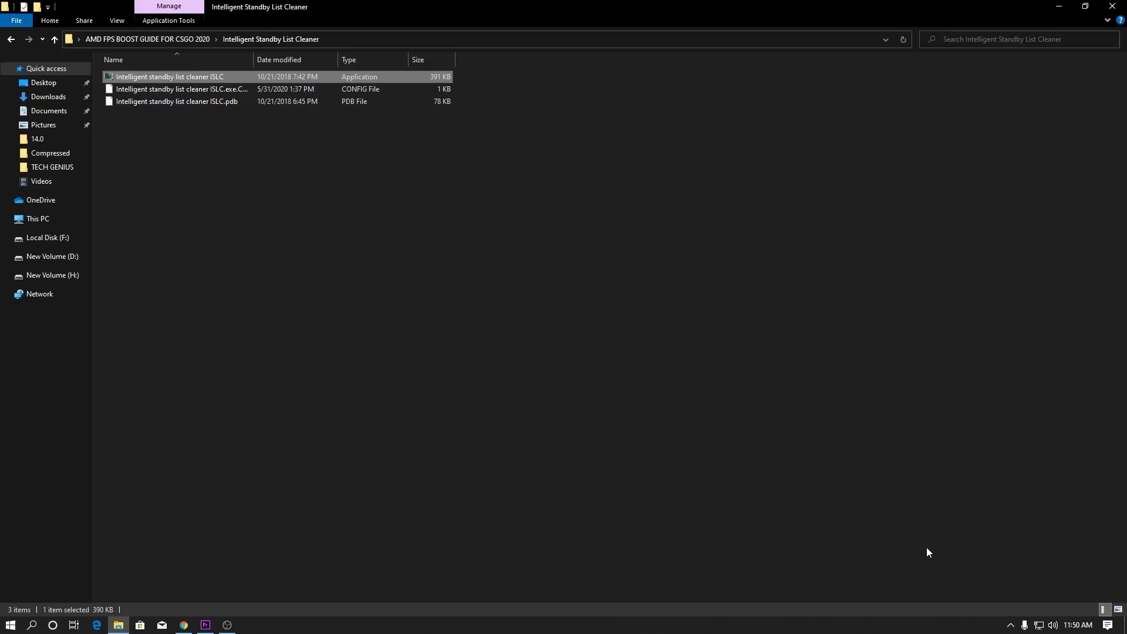
pyautogui.click(1010, 625)
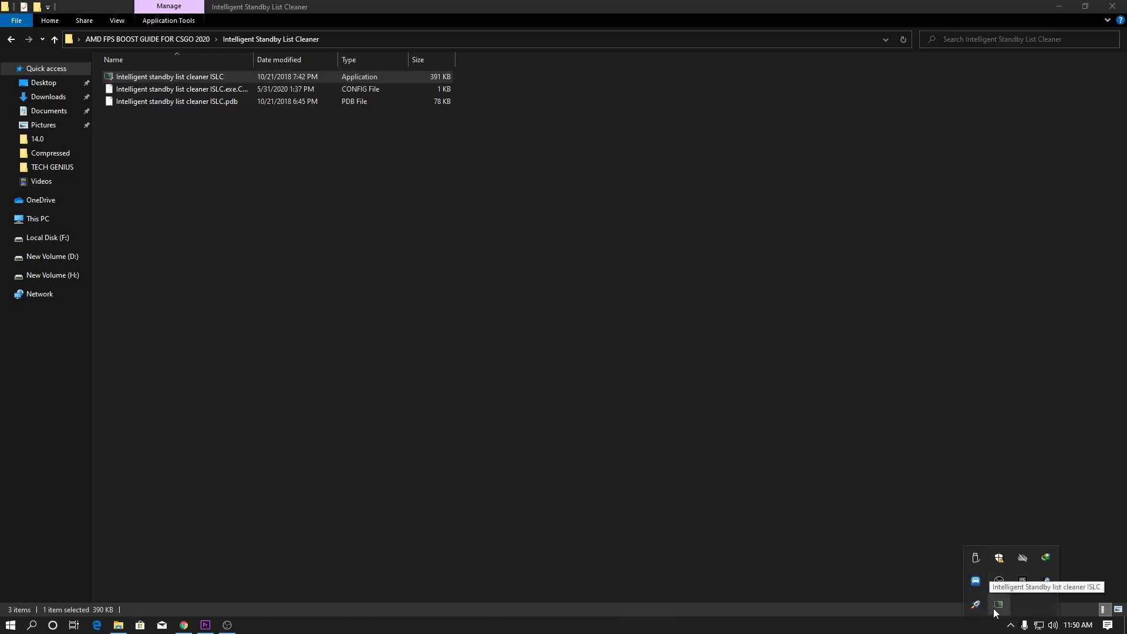
pyautogui.click(997, 605)
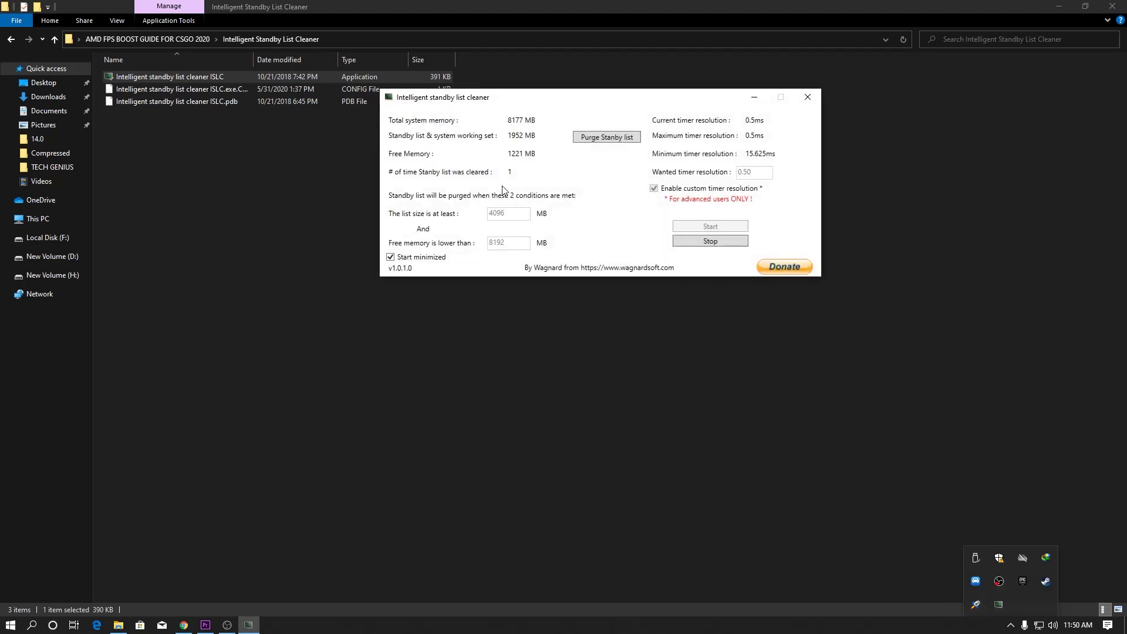
pyautogui.moveTo(509, 105)
pyautogui.mouseDown()
pyautogui.moveTo(383, 108)
pyautogui.moveTo(509, 125)
pyautogui.mouseUp()
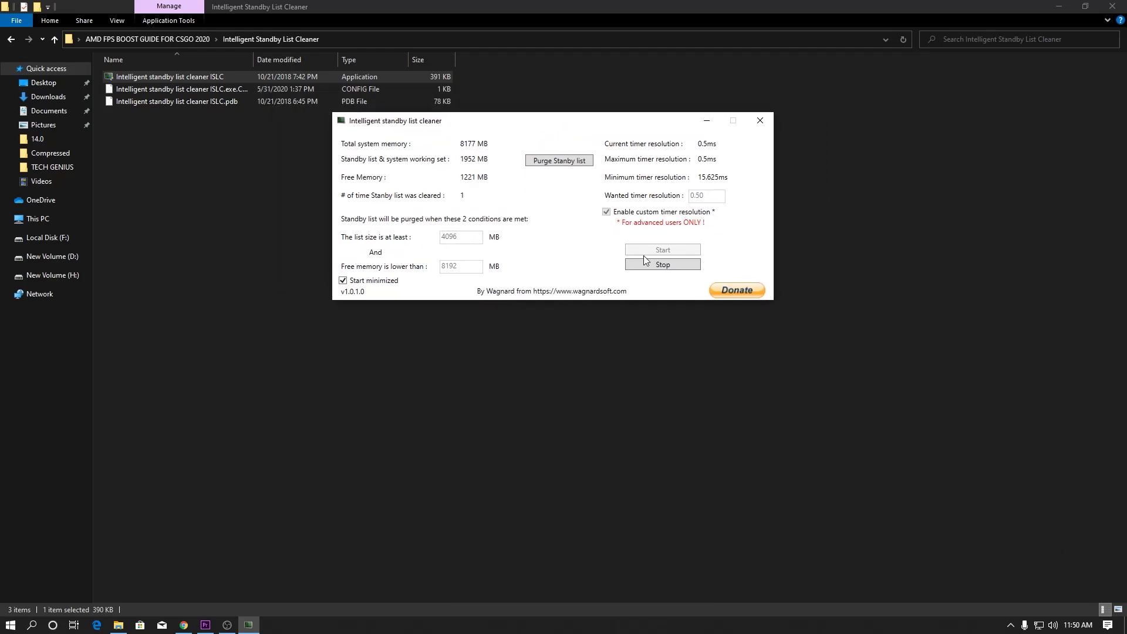
pyautogui.click(668, 268)
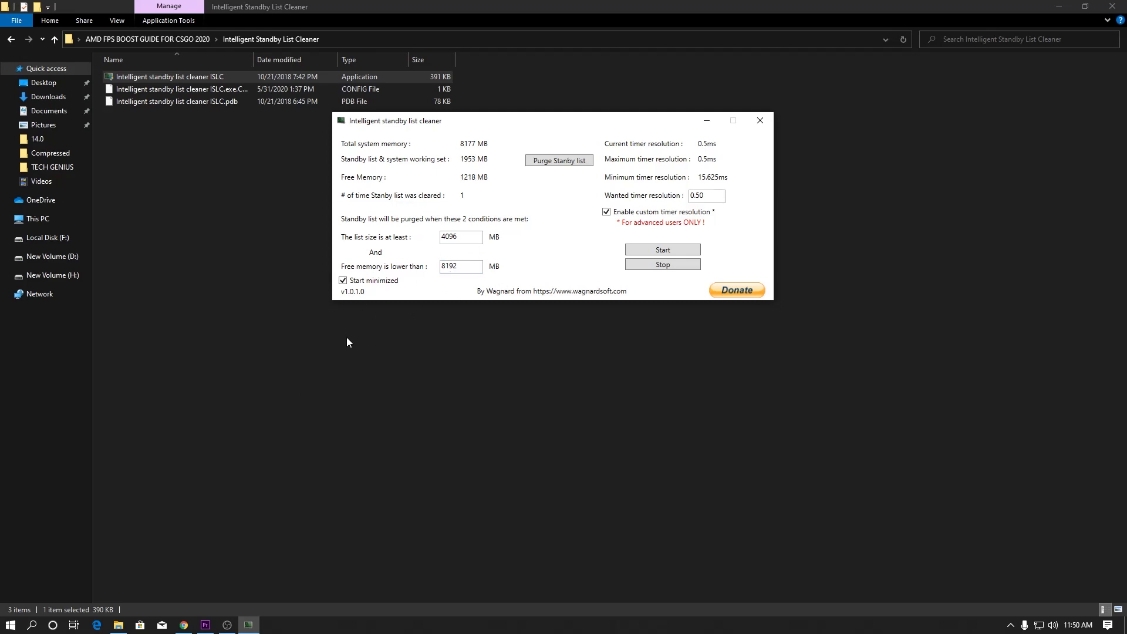
# - Open Calculator beside the cleaner window and multiply 8 by 1024 to convert the RAM size to megabytes
pyautogui.click(33, 625)
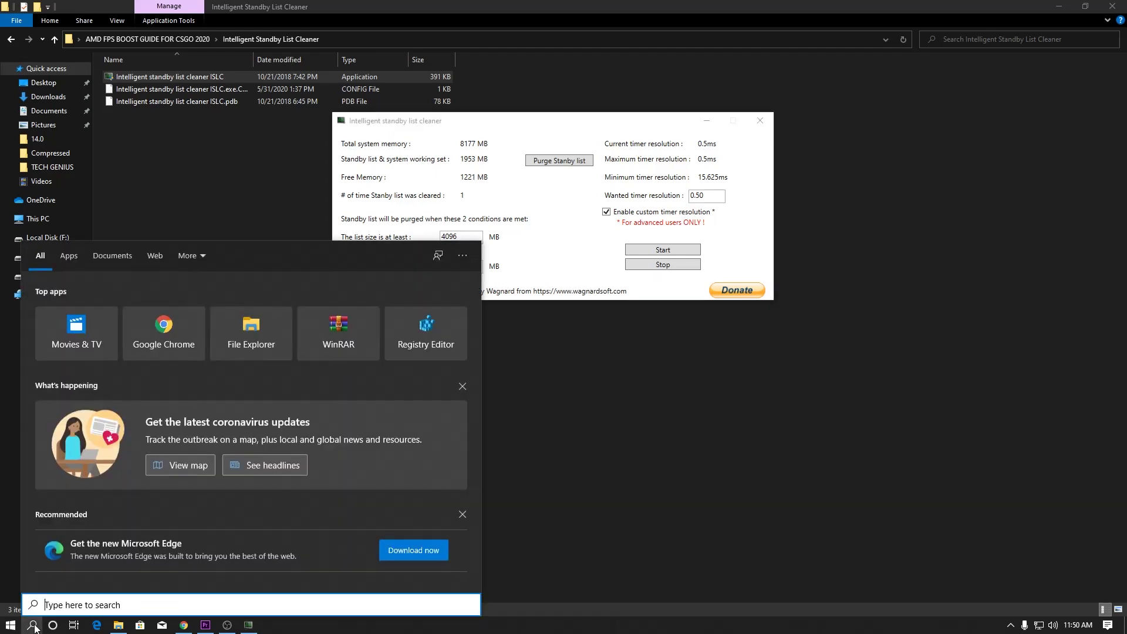
pyautogui.write('calc')
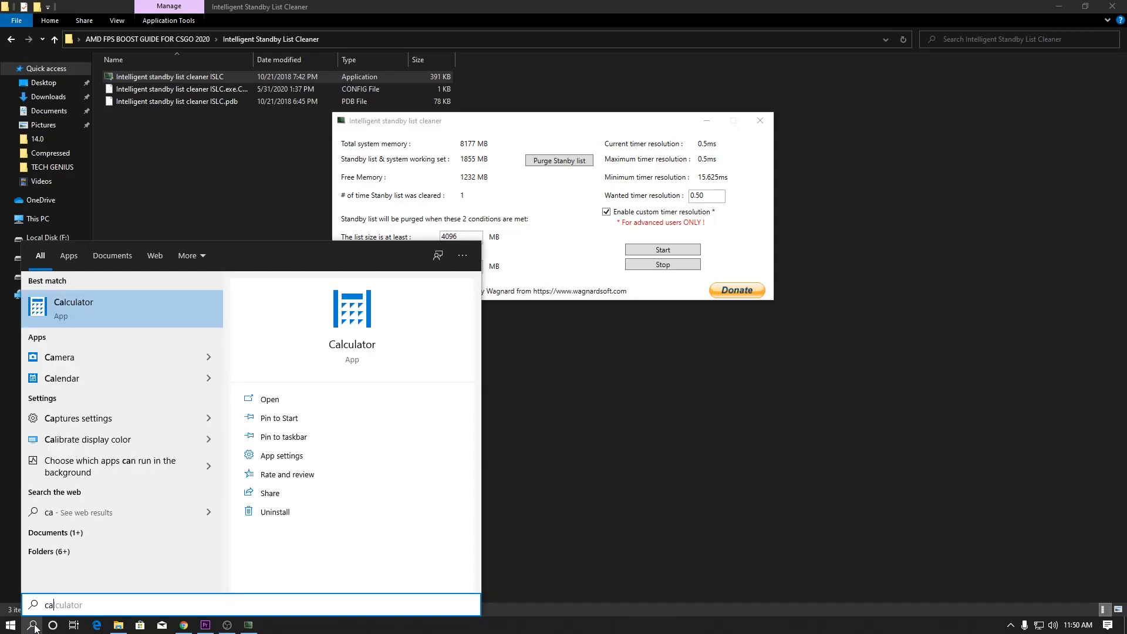
pyautogui.press('Return')
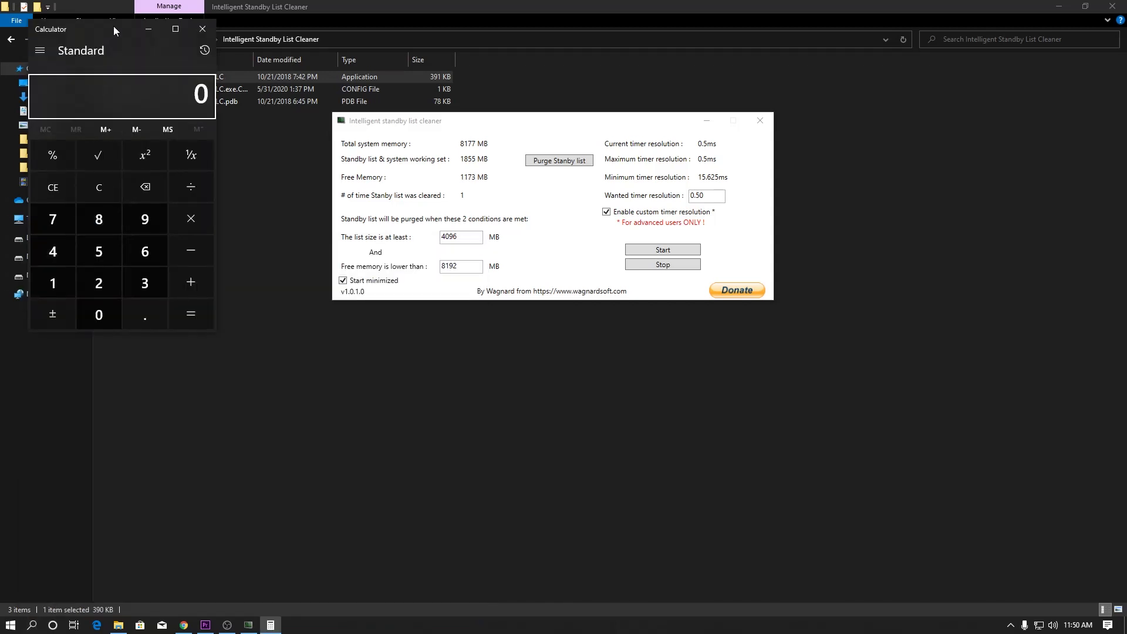
pyautogui.moveTo(114, 26); pyautogui.dragTo(222, 56)
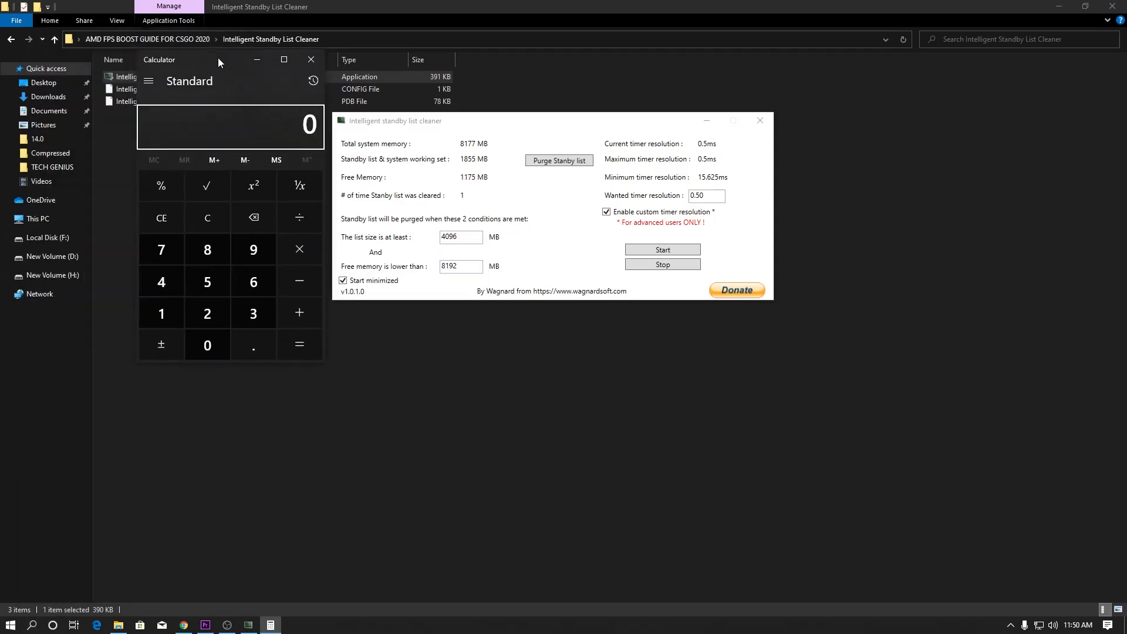
pyautogui.click(216, 252)
pyautogui.click(310, 246)
pyautogui.click(173, 311)
pyautogui.click(203, 343)
pyautogui.click(195, 322)
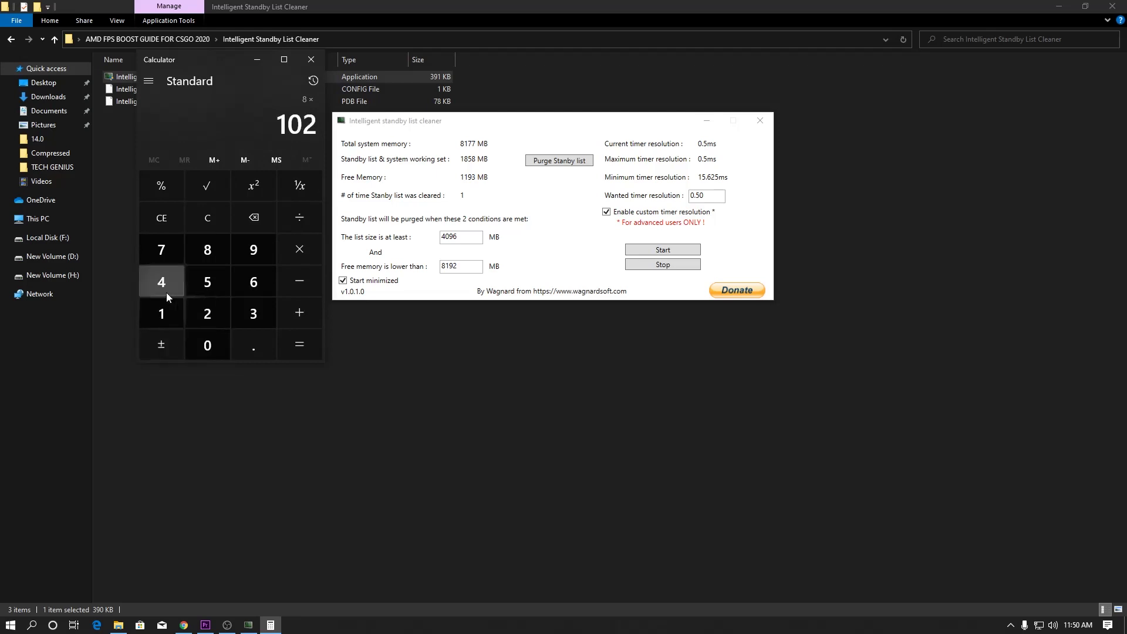
pyautogui.click(167, 292)
pyautogui.click(298, 347)
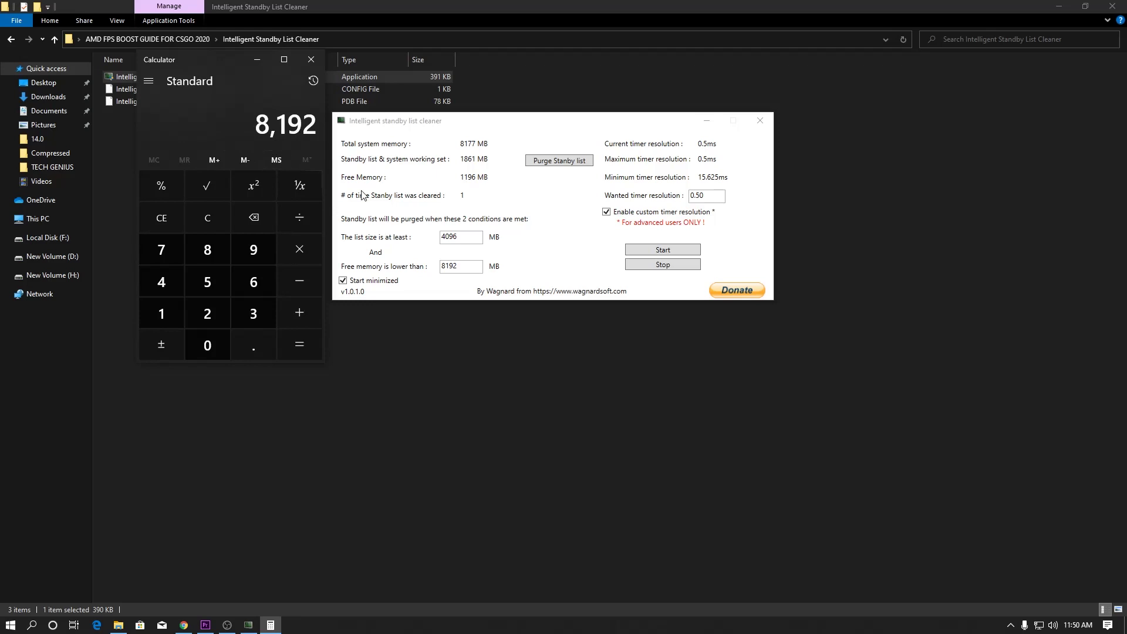
# - Divide the calculated memory size by 2 for the standby list threshold and close Calculator
pyautogui.click(299, 217)
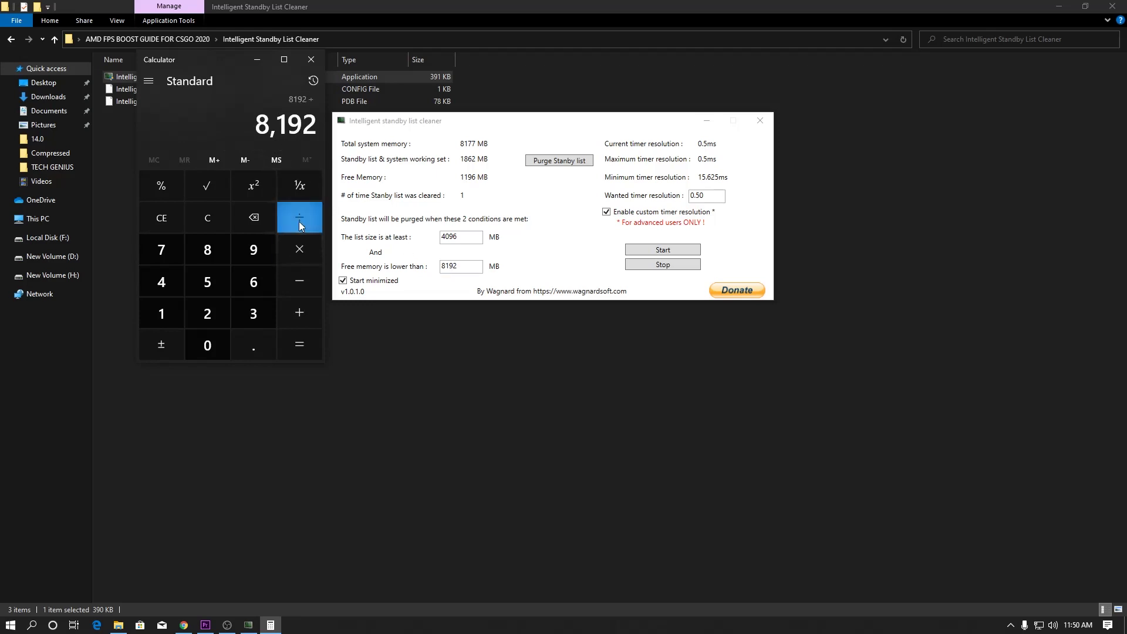
pyautogui.click(209, 312)
pyautogui.click(284, 341)
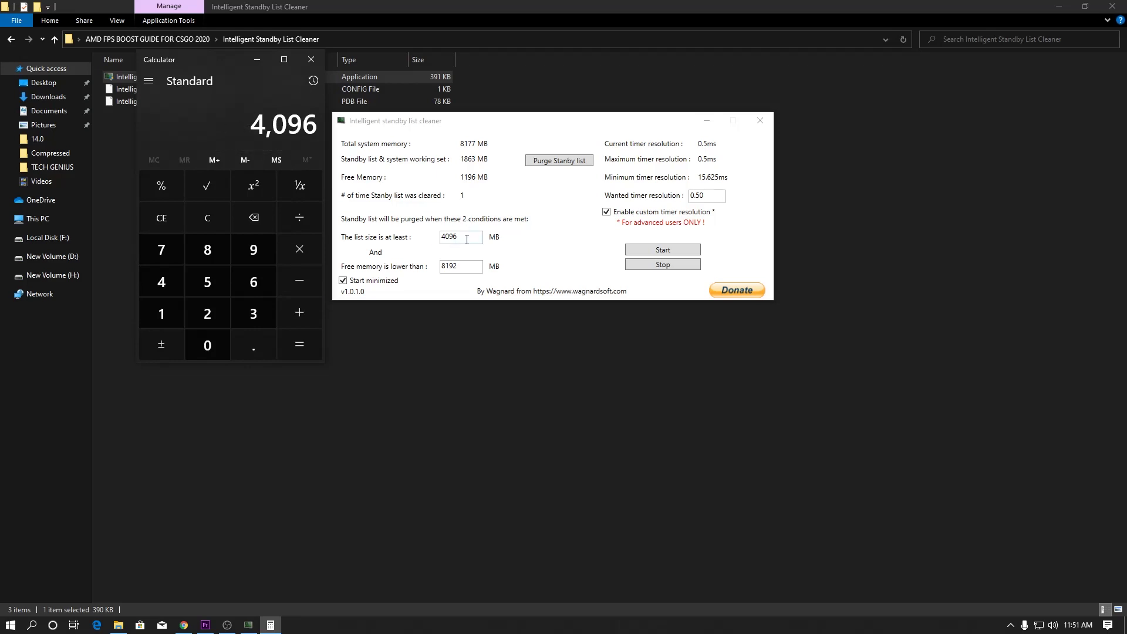
pyautogui.click(315, 68)
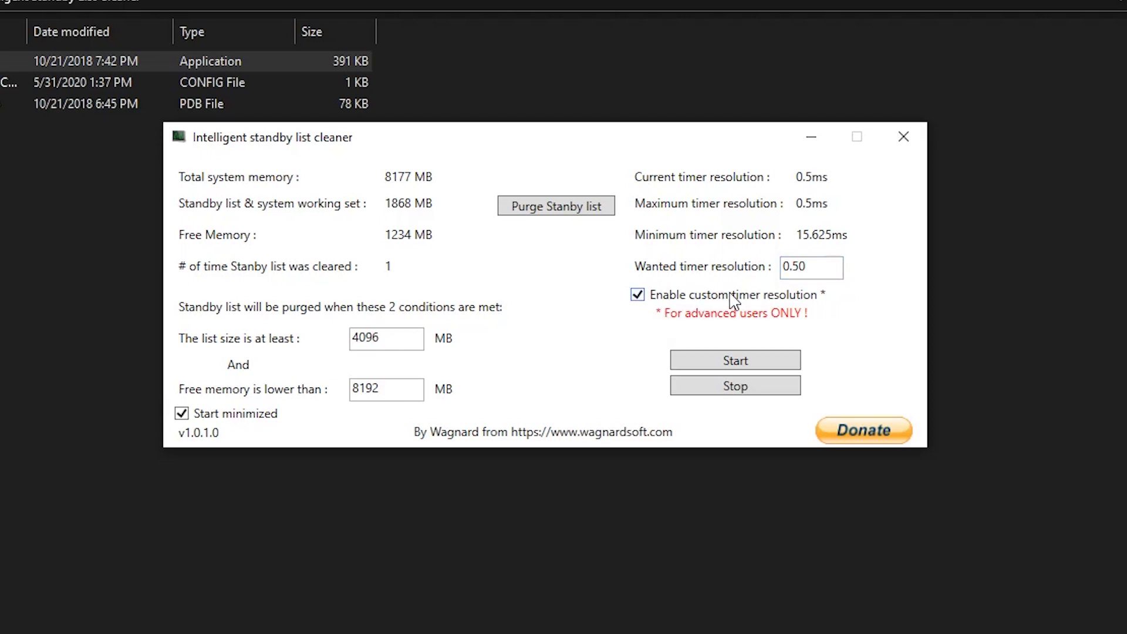
# - Start the standby list cleaner, minimize it and return to the AMD FPS BOOST GUIDE FOR CSGO 2020 folder
pyautogui.click(743, 361)
pyautogui.click(811, 137)
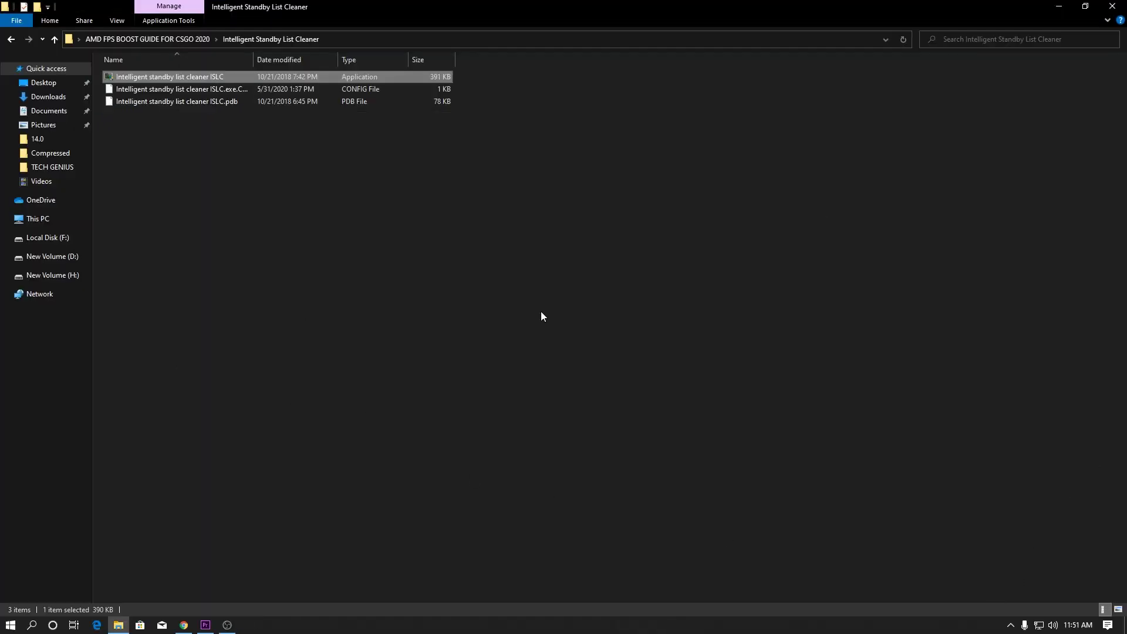
pyautogui.click(129, 39)
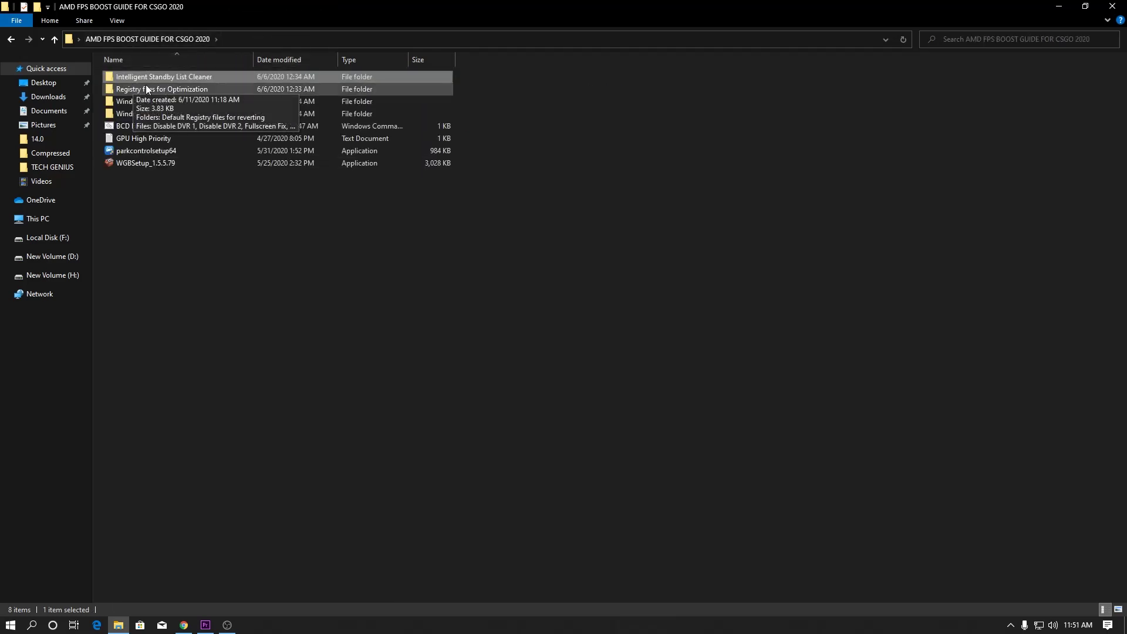
# - Examine the optimization registry files from Disable DVR 1 to Low-Med Optimization and the default files for reverting, and return to the guide folder
pyautogui.doubleClick(201, 89)
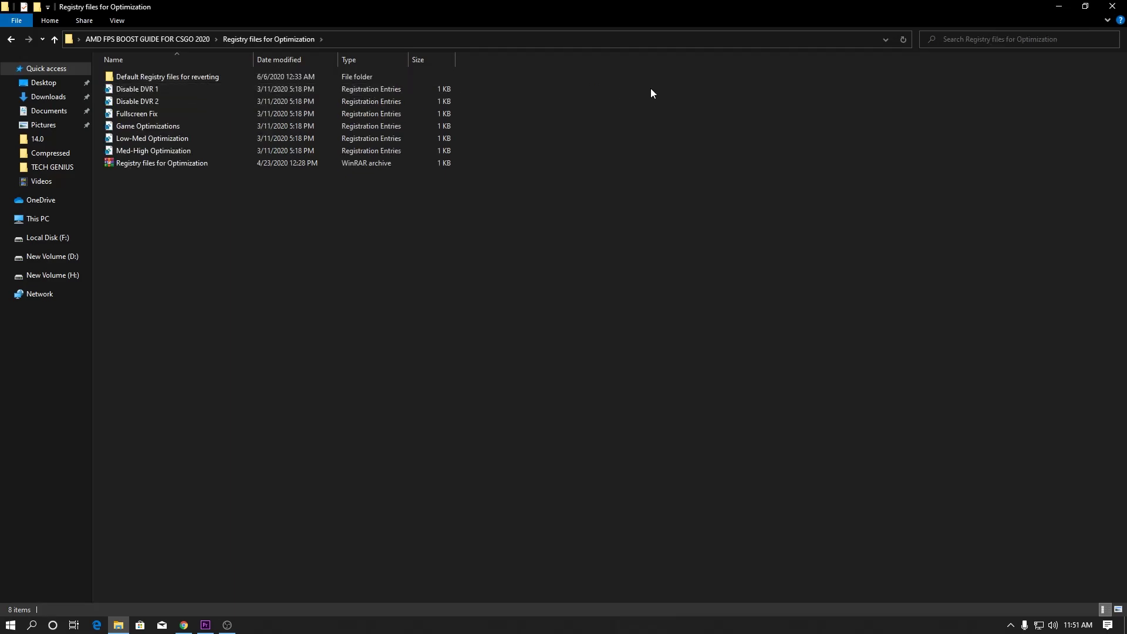
pyautogui.moveTo(513, 85); pyautogui.dragTo(228, 140)
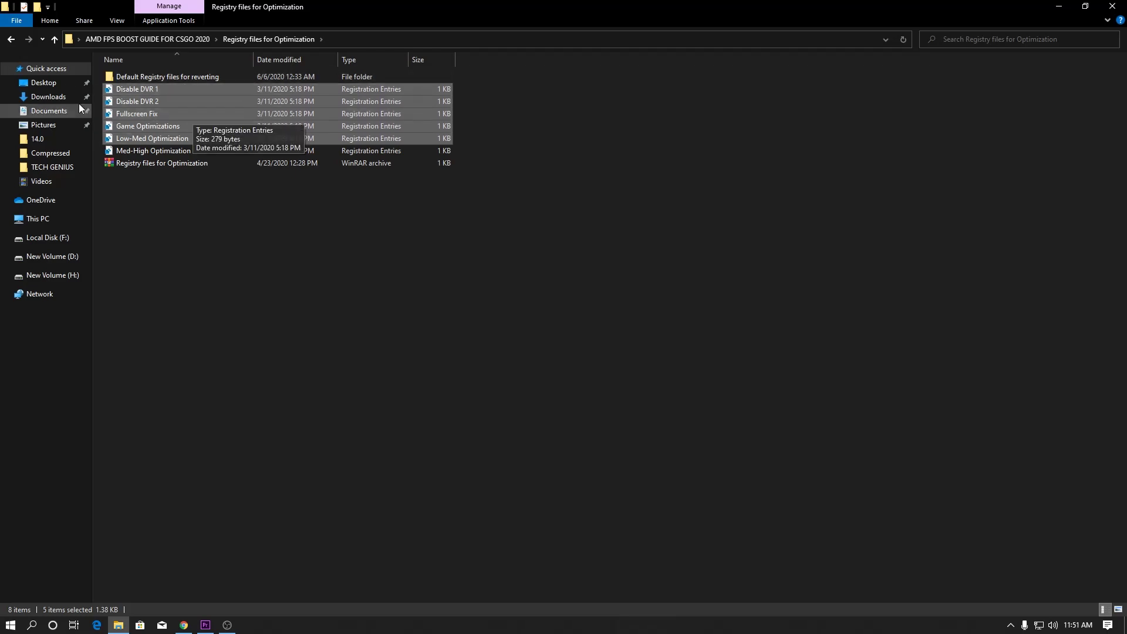
pyautogui.doubleClick(159, 78)
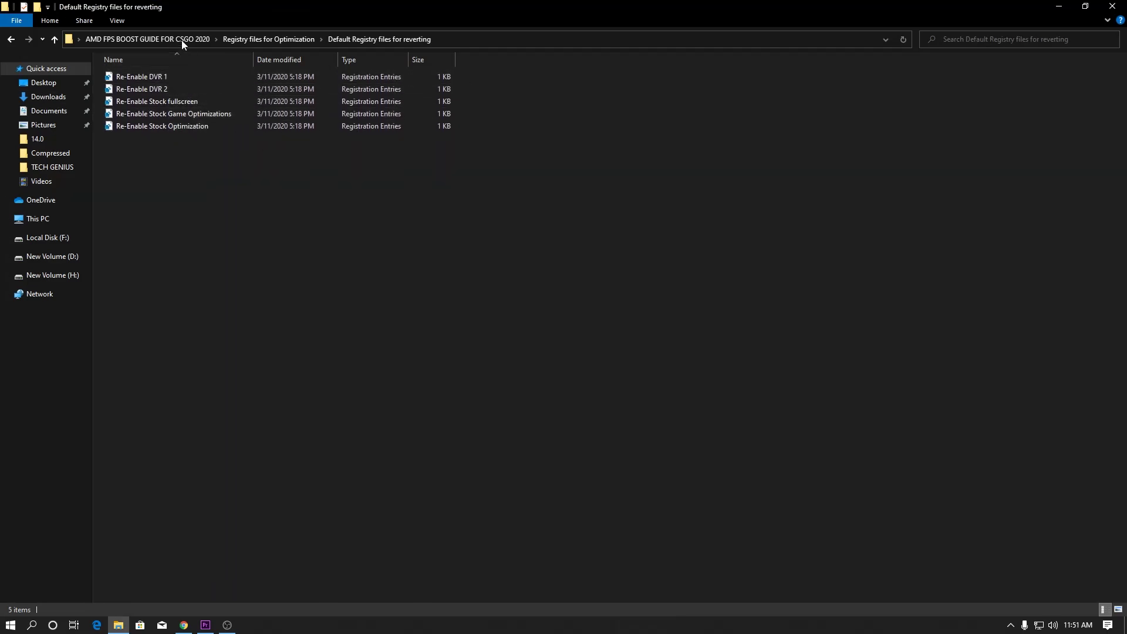
pyautogui.click(160, 39)
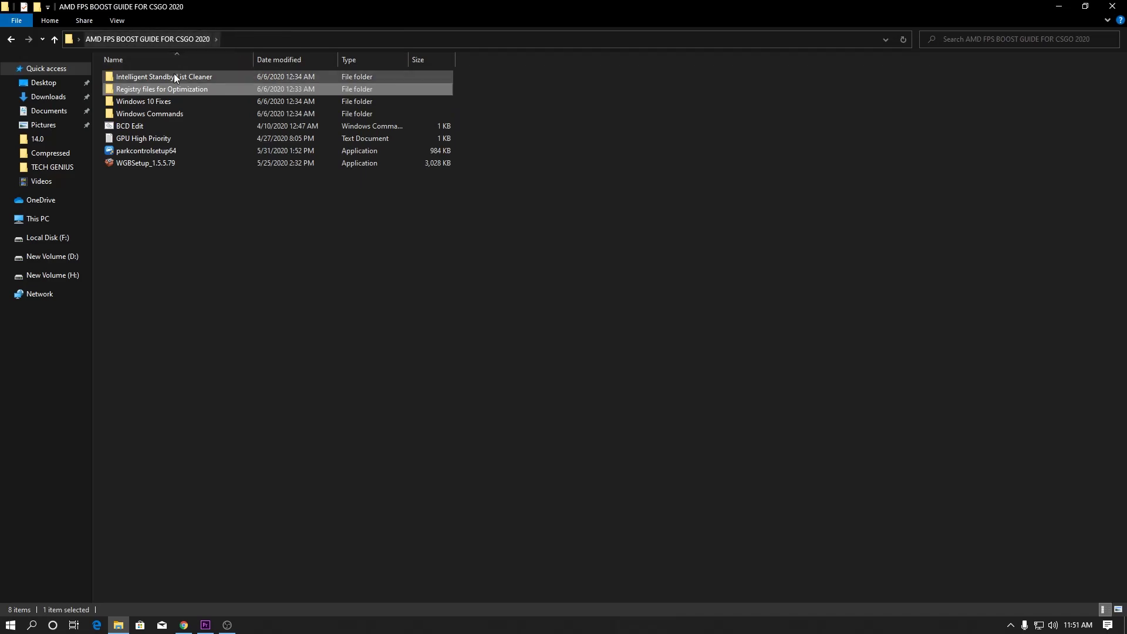
# - Add the Windows 10 Fixes mouse fix for 100% item size and 1-to-1 scale to the registry, and return to the guide folder
pyautogui.doubleClick(187, 101)
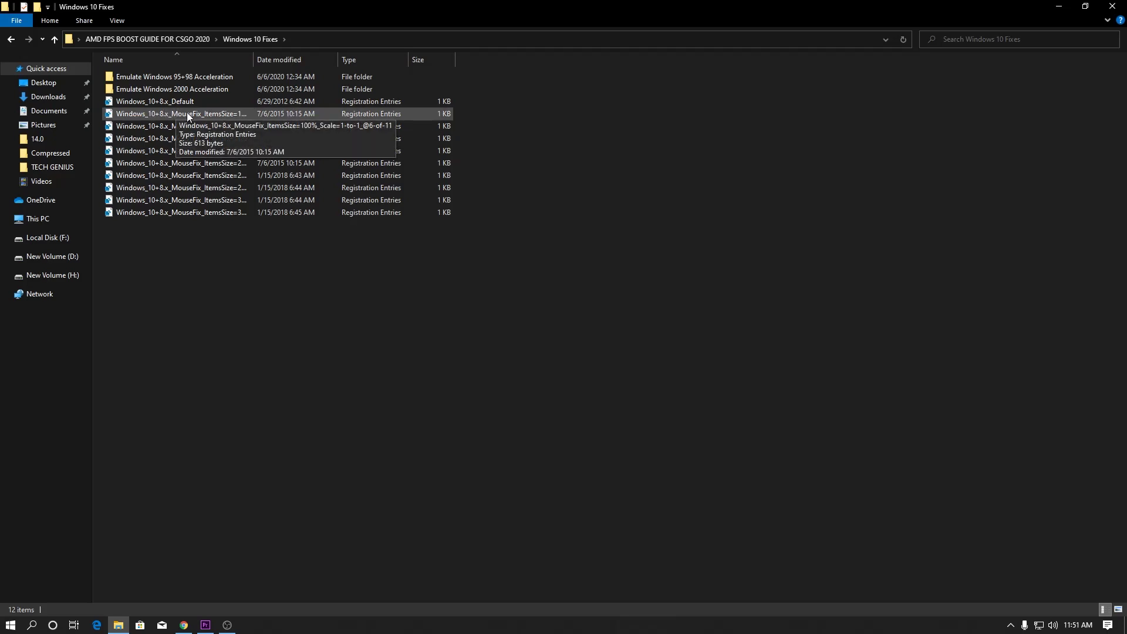
pyautogui.doubleClick(188, 113)
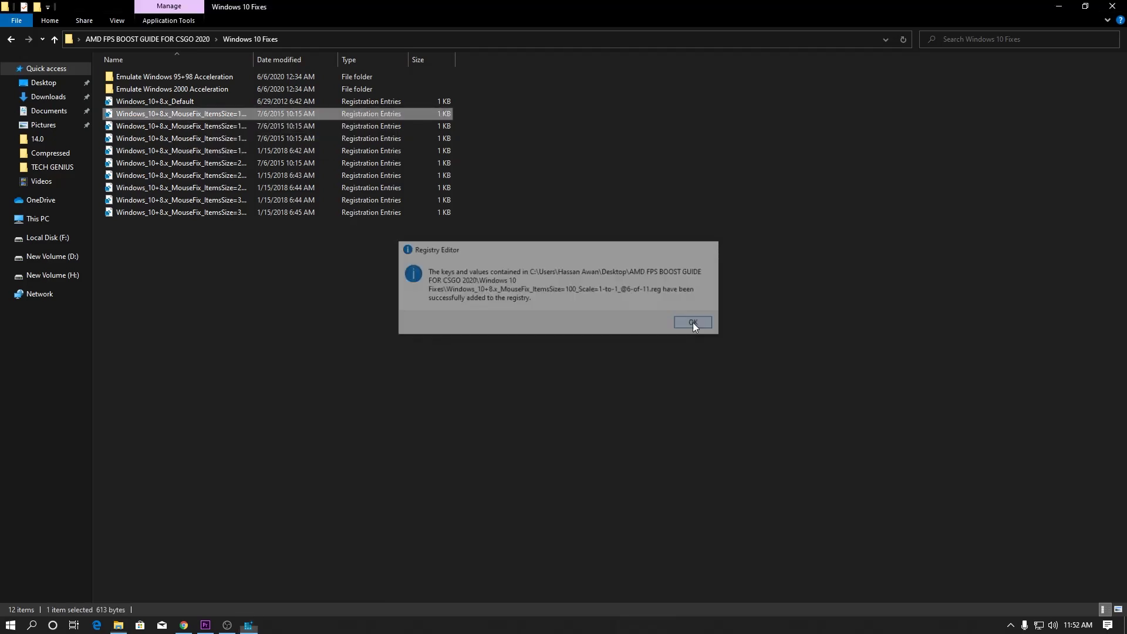
pyautogui.click(696, 324)
pyautogui.press('BackSpace')
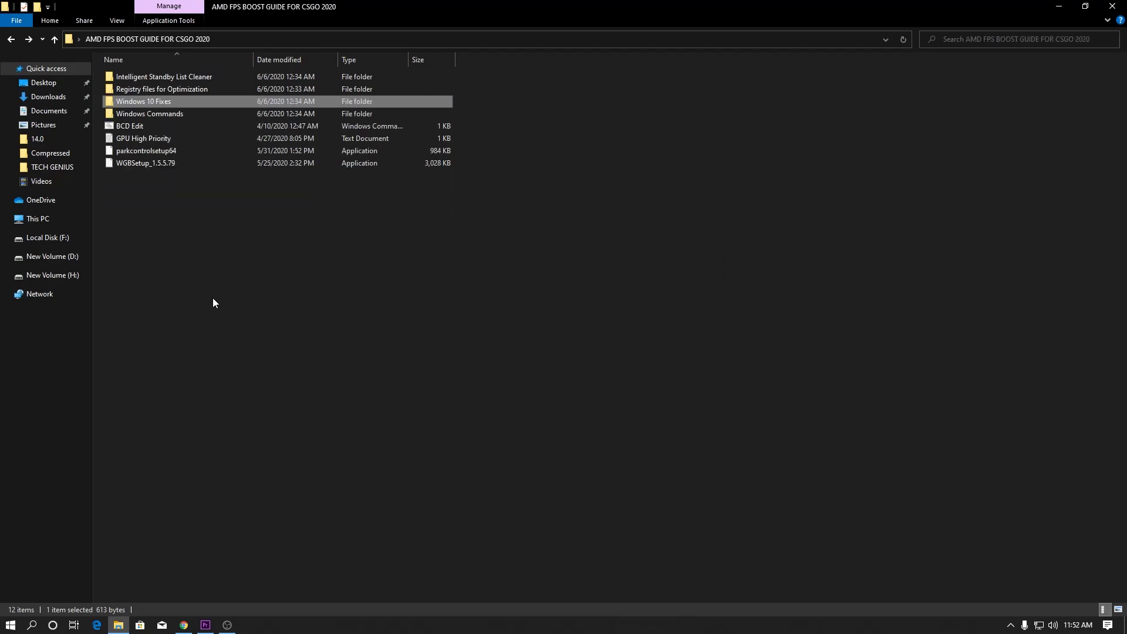
# - Open the Windows Commands folder, then search Windows for Create a restore point and bring up the System Protection settings
pyautogui.doubleClick(150, 114)
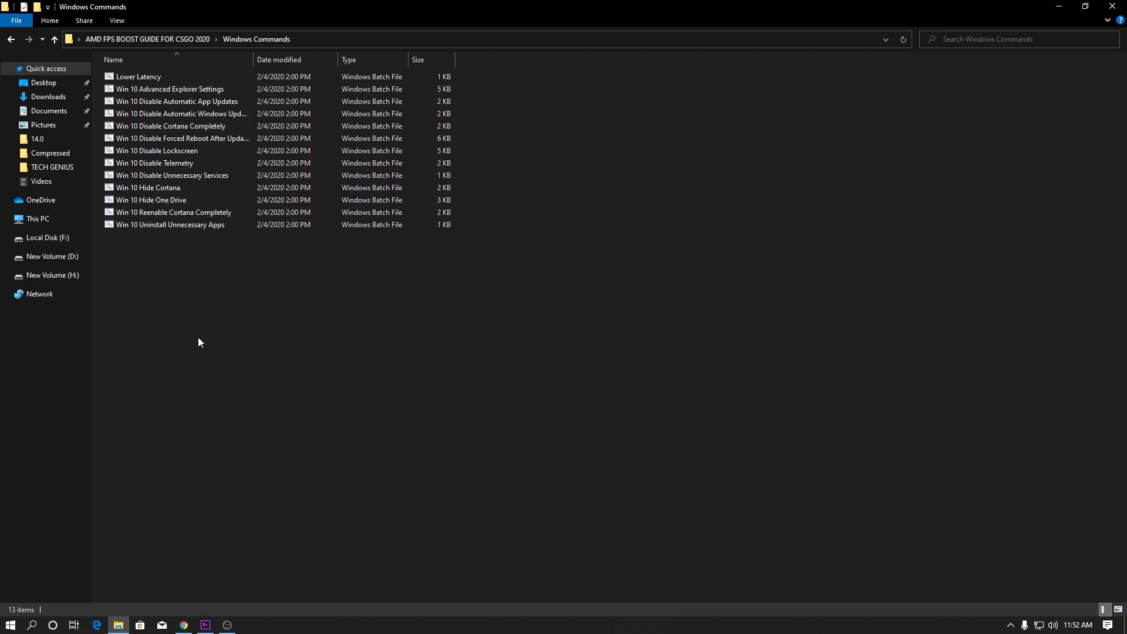
pyautogui.click(32, 626)
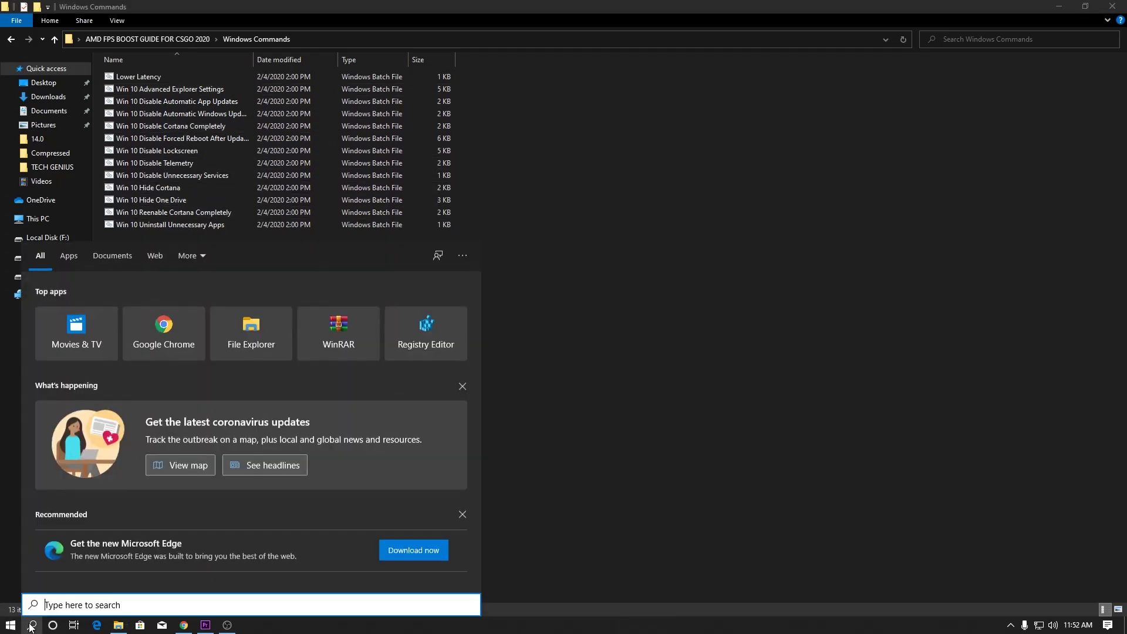
pyautogui.write('r')
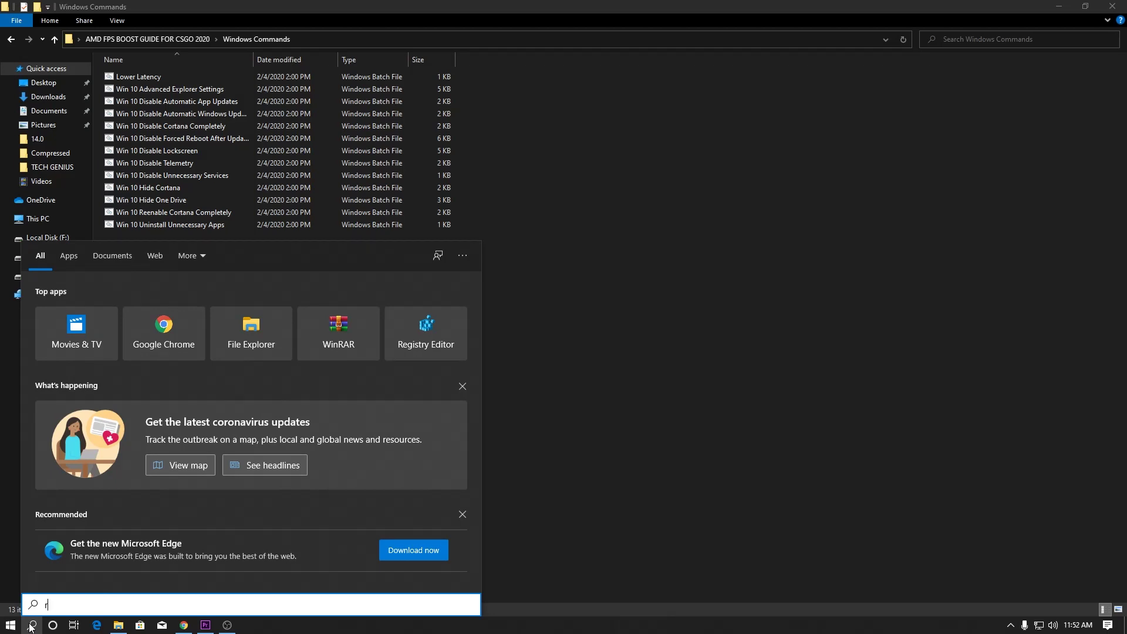
pyautogui.write('estore')
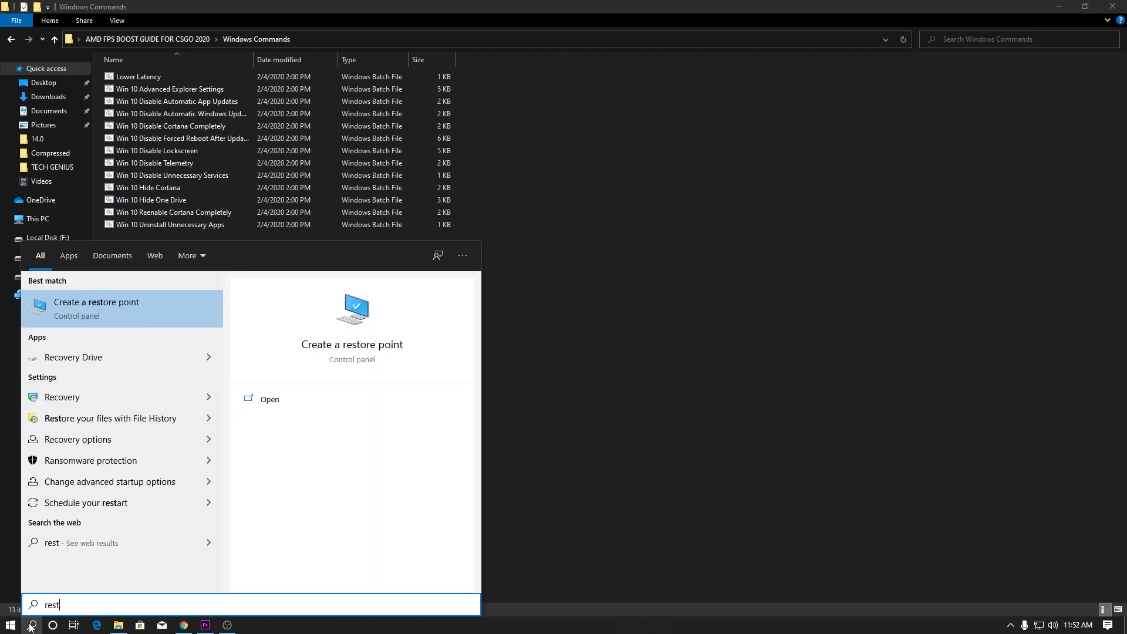
pyautogui.press('Return')
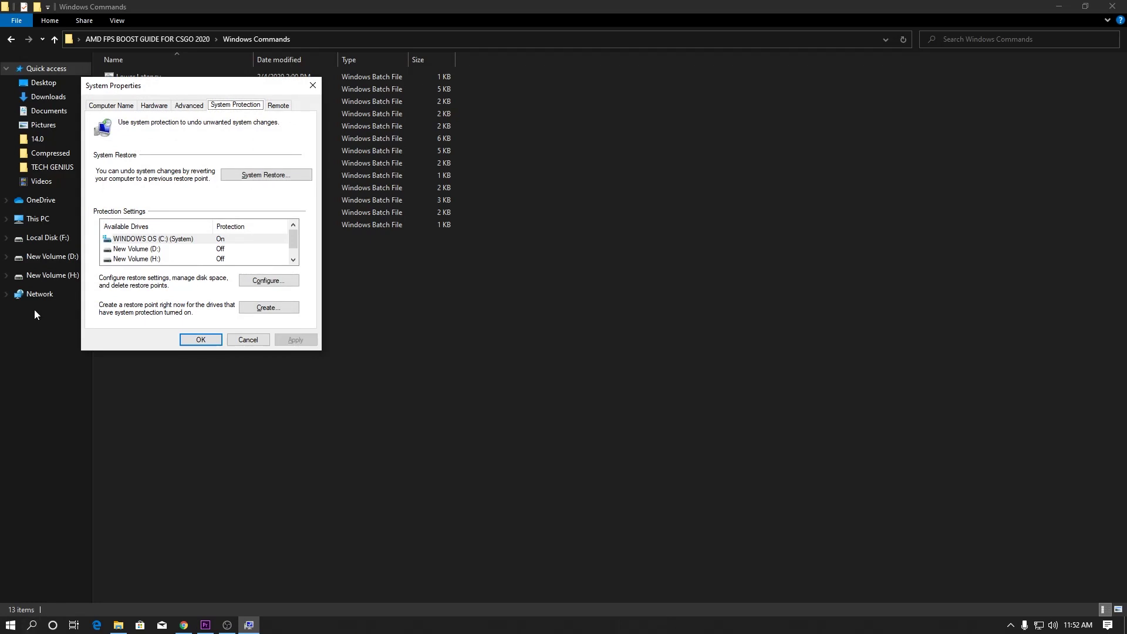
pyautogui.moveTo(191, 88); pyautogui.dragTo(246, 101)
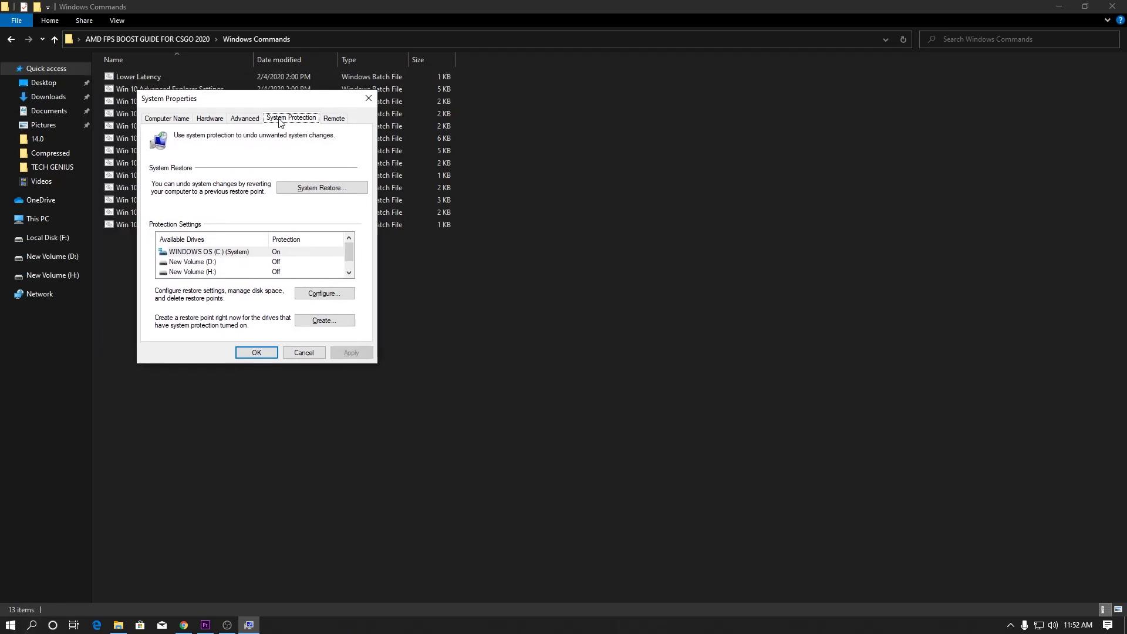
# - Review the C: drive's restore settings and the restore point creation dialog without creating one, and close System Properties
pyautogui.click(327, 294)
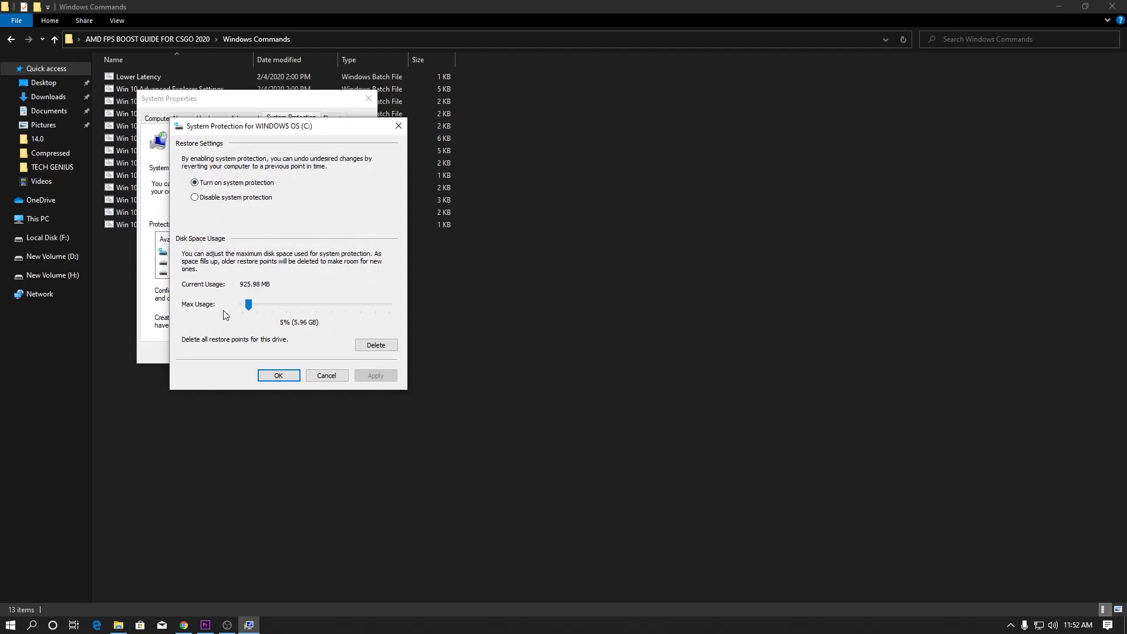
pyautogui.click(279, 375)
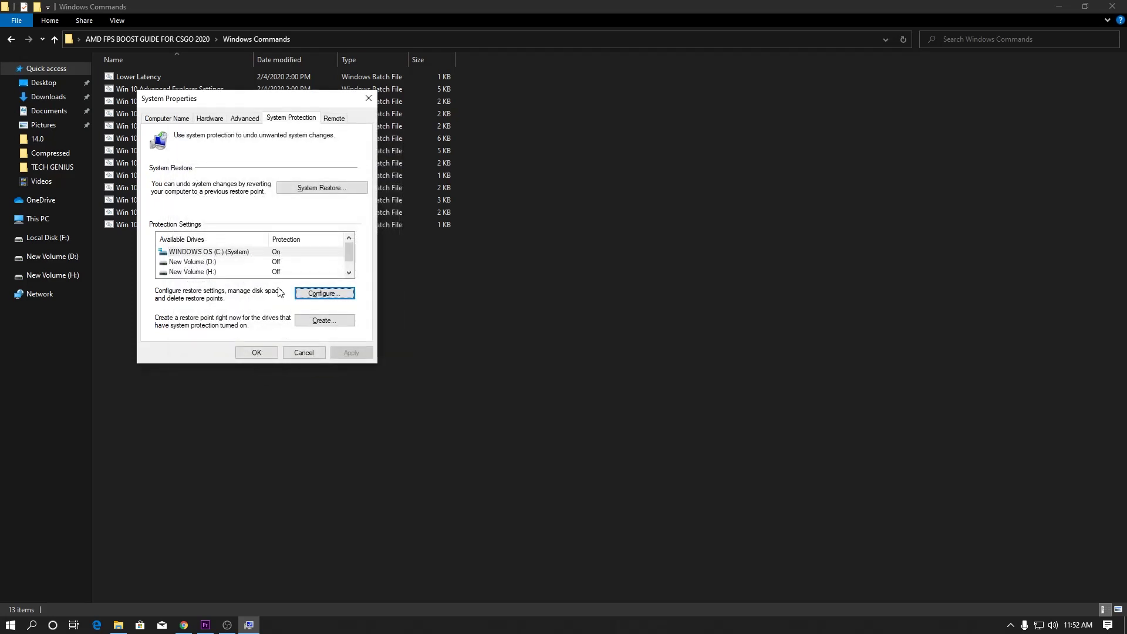
pyautogui.click(322, 320)
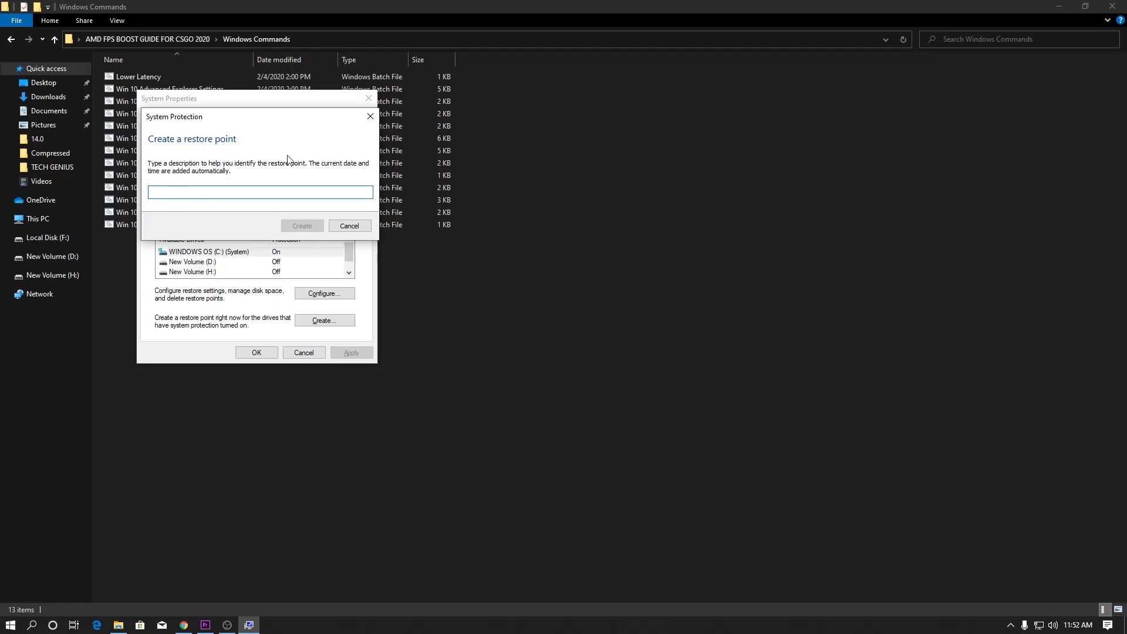
pyautogui.click(358, 227)
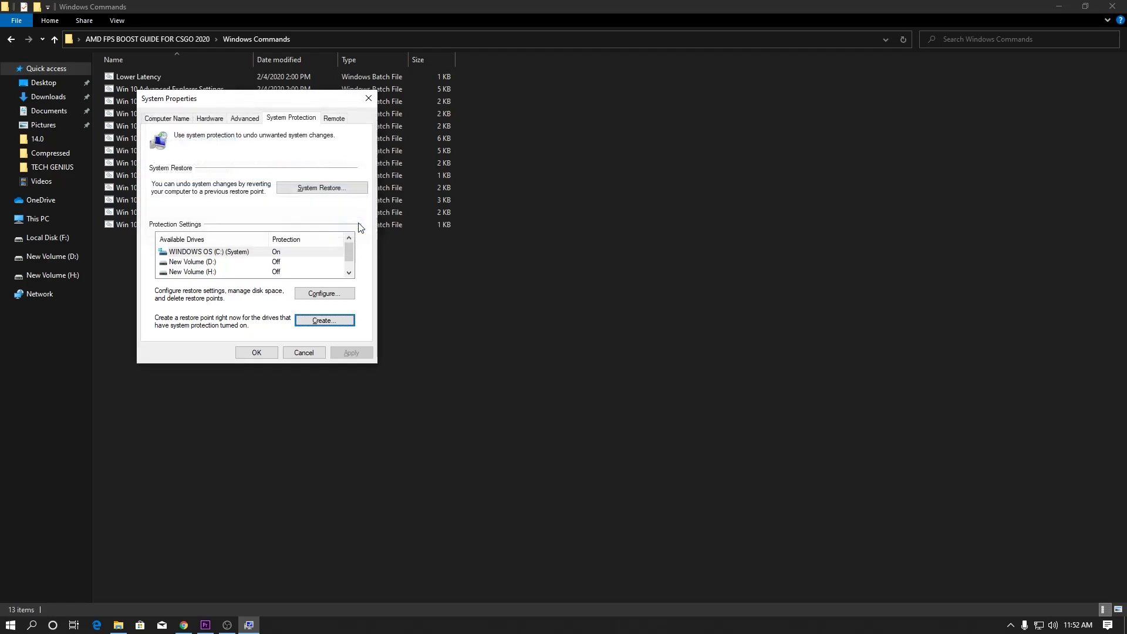
pyautogui.click(256, 352)
# - Select the batch files from Win 10 Advanced Explorer Settings to Win 10 Uninstall Unnecessary Apps and try to run them as administrator
pyautogui.moveTo(162, 259); pyautogui.dragTo(223, 88)
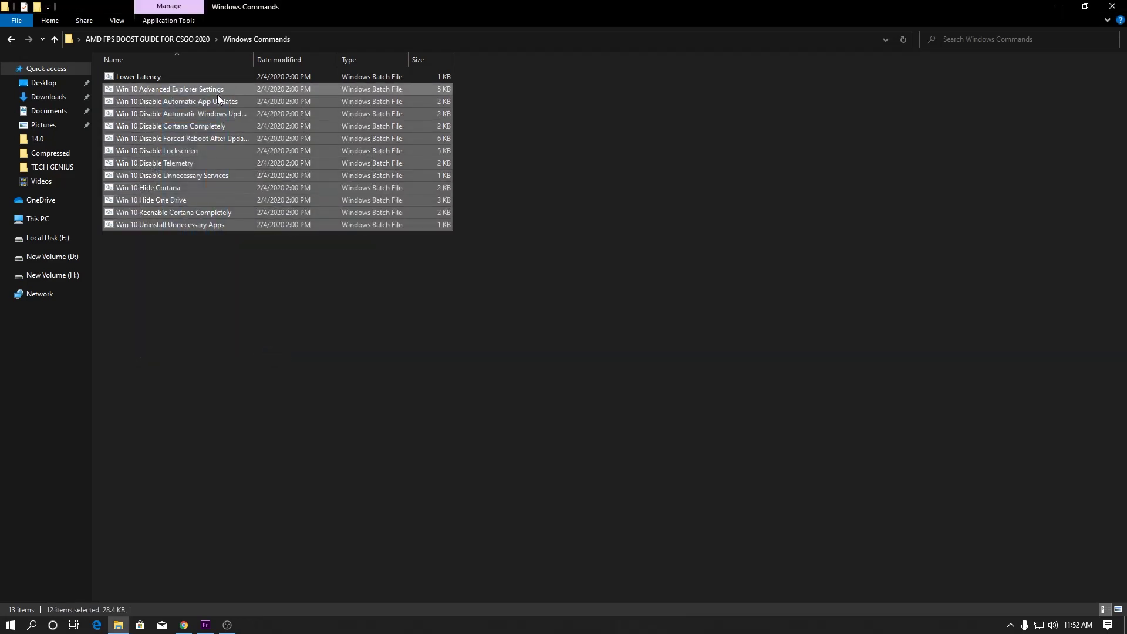
pyautogui.rightClick(170, 151)
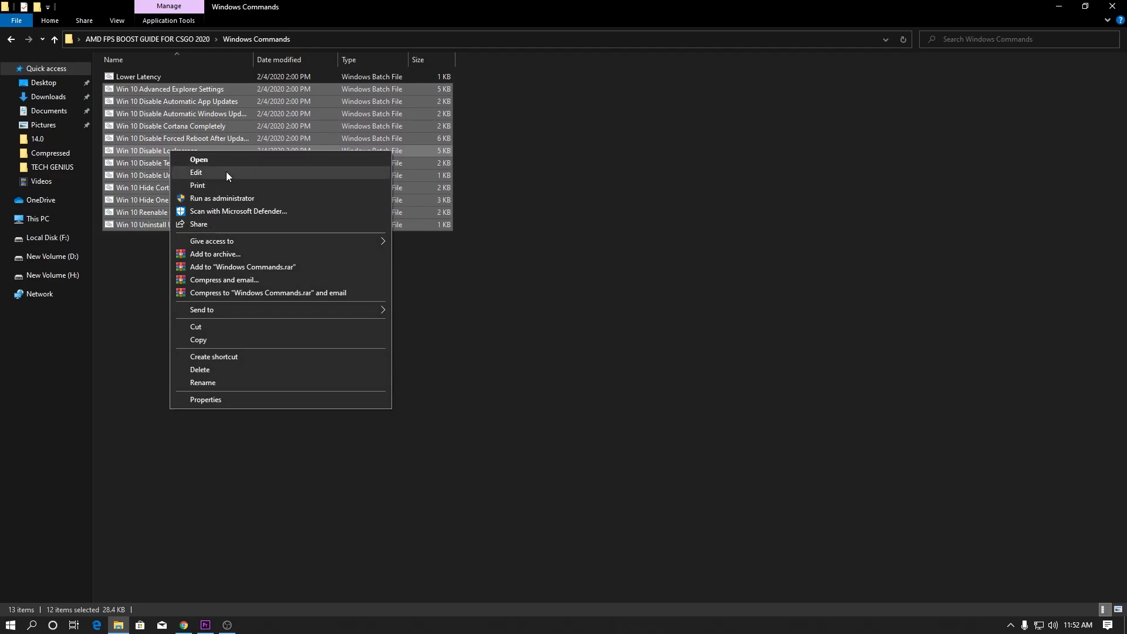
pyautogui.click(241, 200)
pyautogui.click(607, 311)
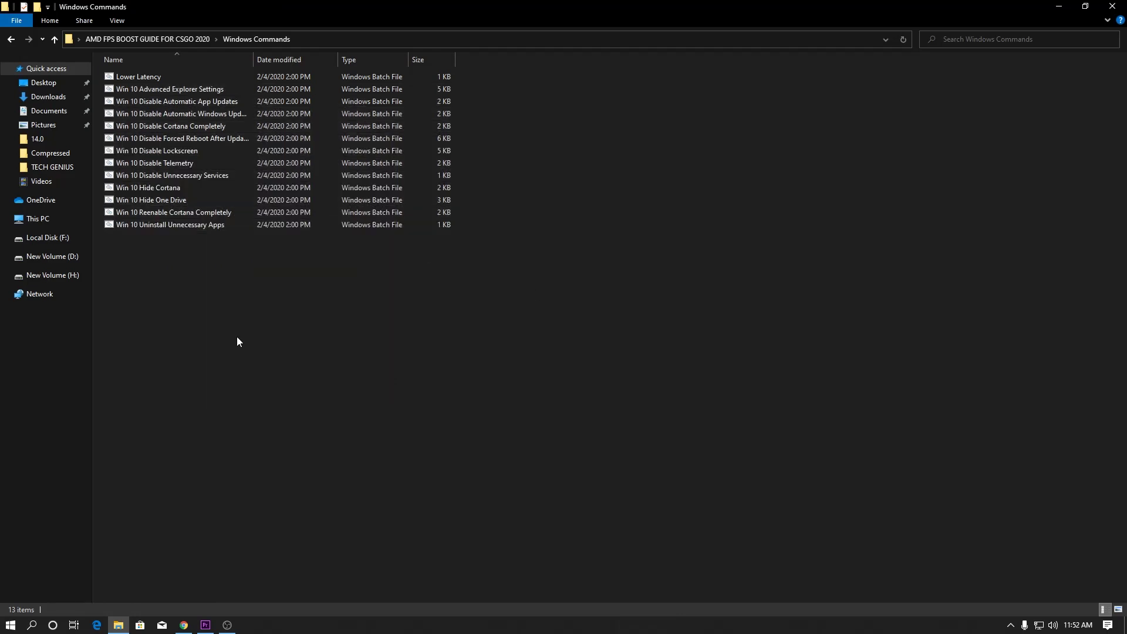
# - Return to the AMD FPS BOOST GUIDE FOR CSGO 2020 folder and view the run options for the BCD Edit file
pyautogui.press('BackSpace')
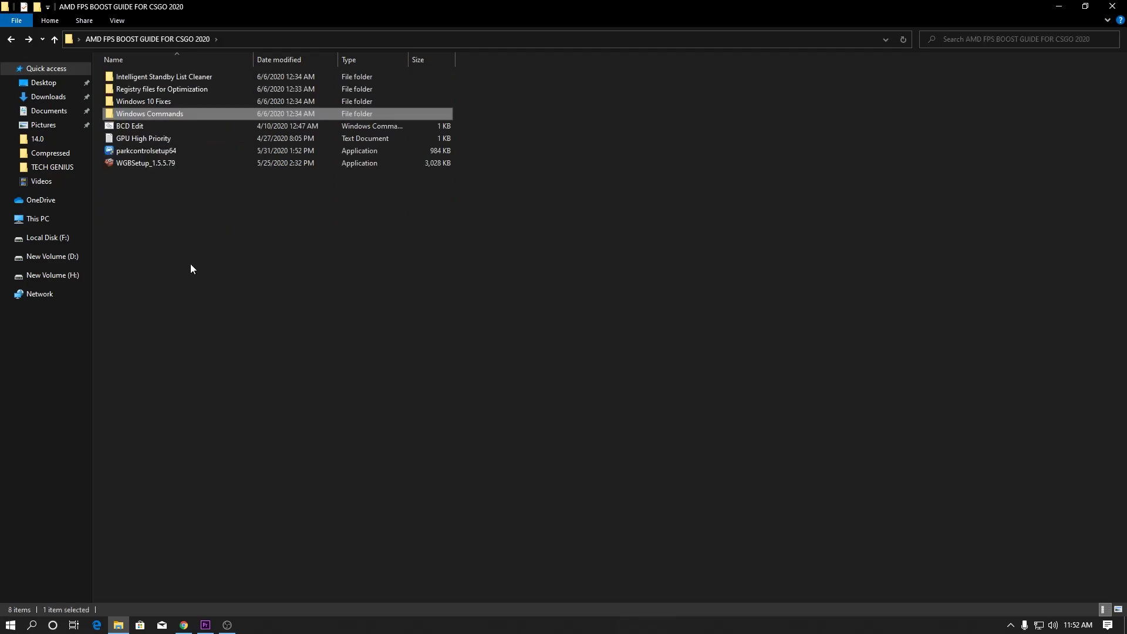
pyautogui.rightClick(129, 126)
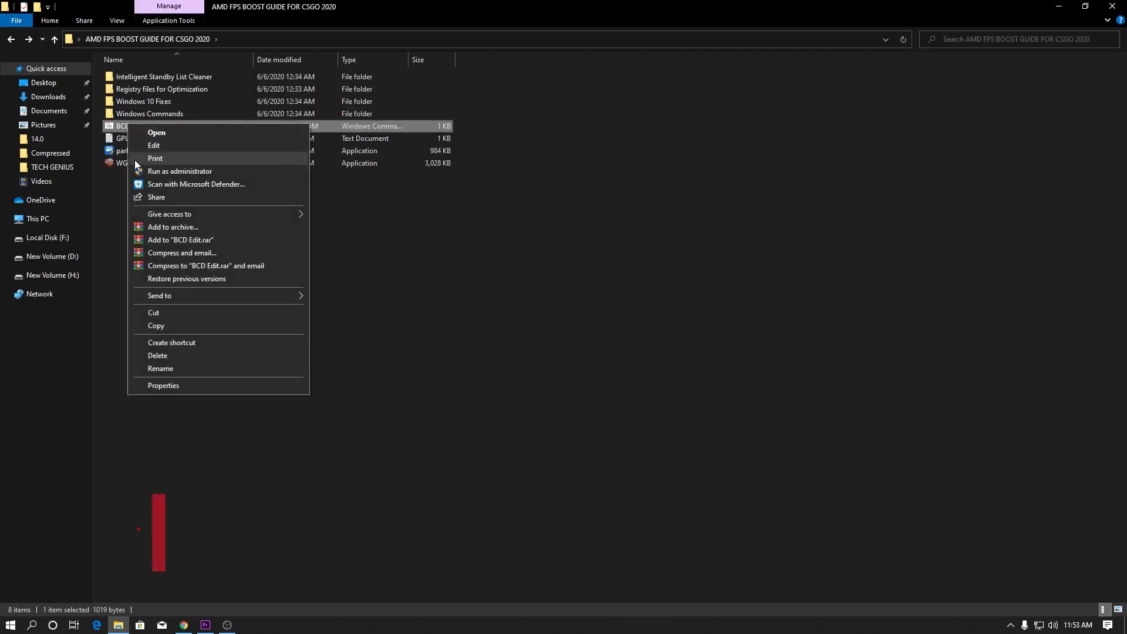
pyautogui.click(371, 253)
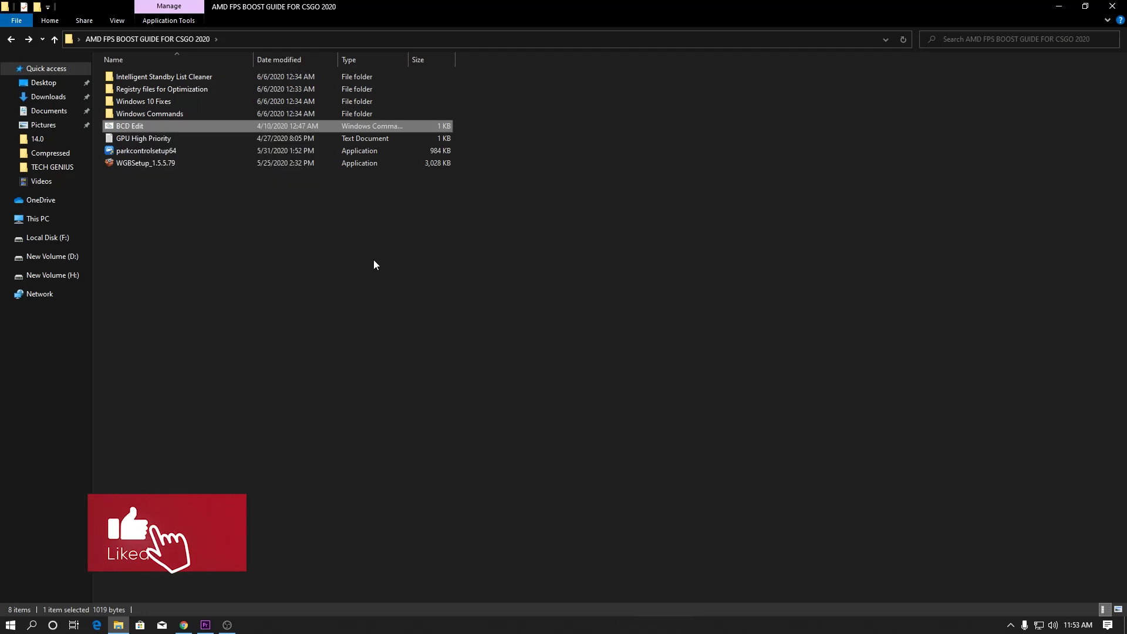
# - Copy the whole registry path from the GPU High Priority text file and close the file
pyautogui.click(154, 139)
pyautogui.doubleClick(154, 138)
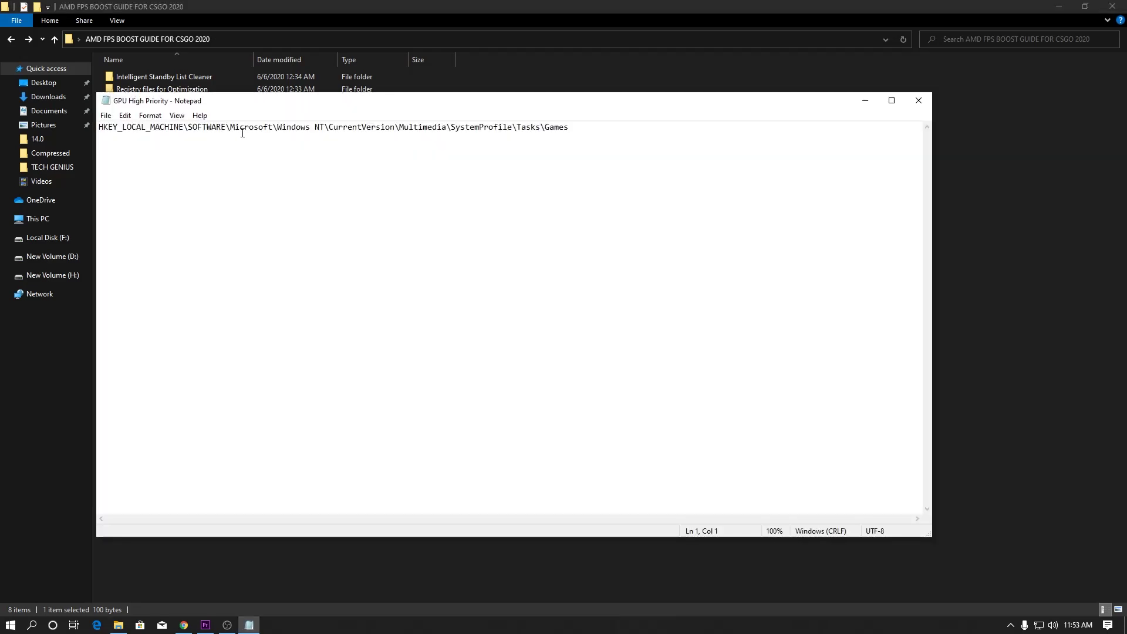
pyautogui.hotkey('ctrl', 'a')
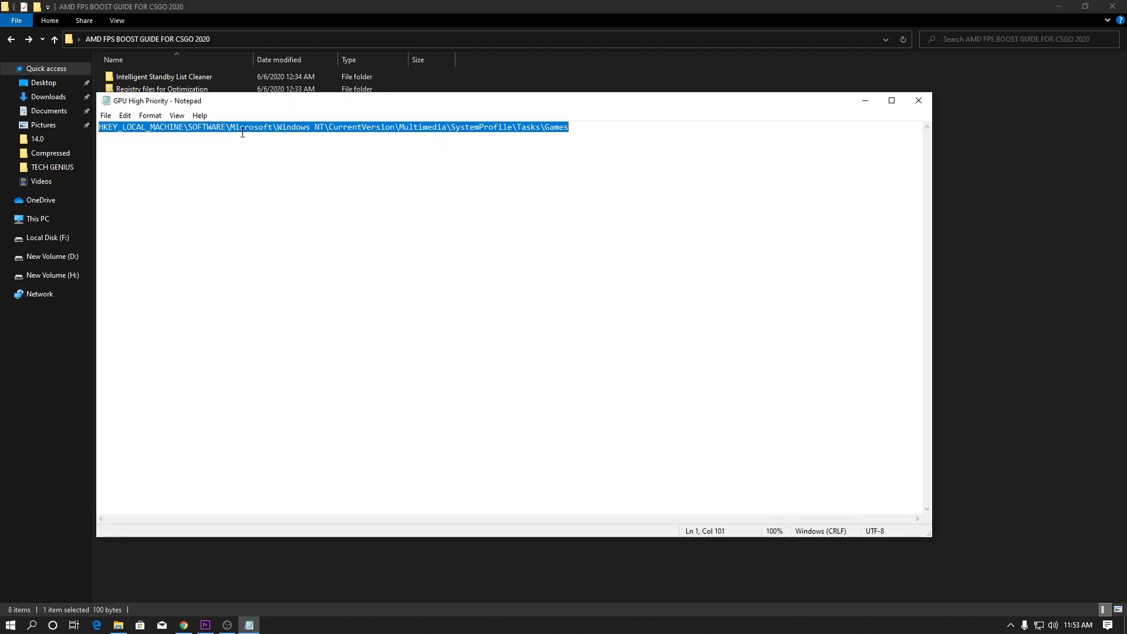
pyautogui.click(919, 100)
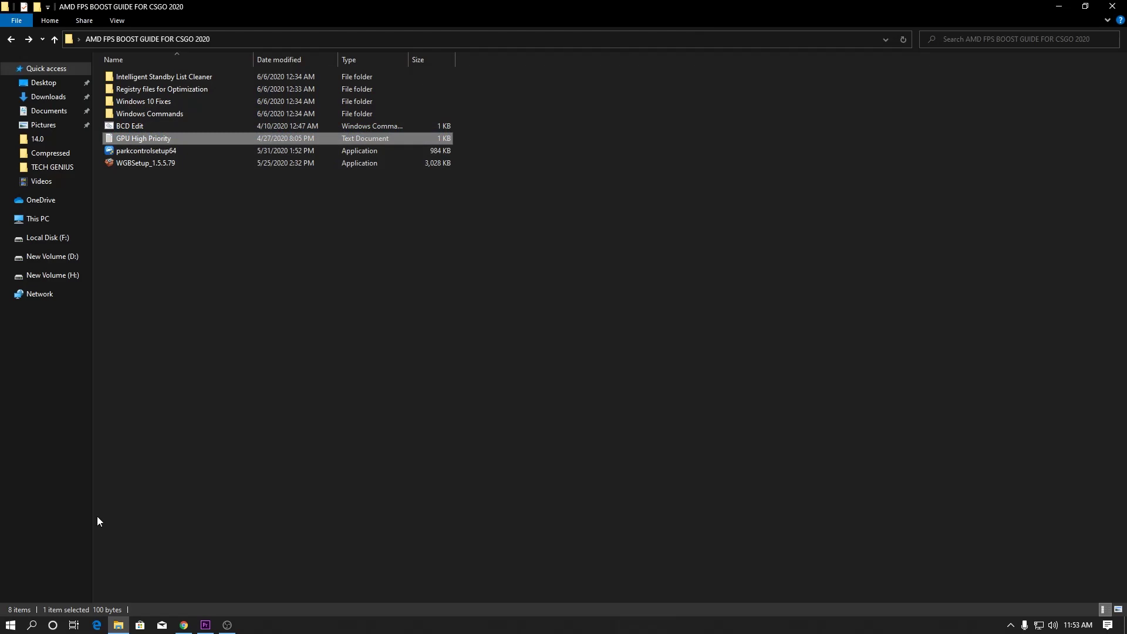
# - Open Registry Editor and go to HKEY_LOCAL_MACHINE\SOFTWARE\Microsoft\Windows NT\CurrentVersion\Multimedia\SystemProfile\Tasks\Games
pyautogui.click(40, 627)
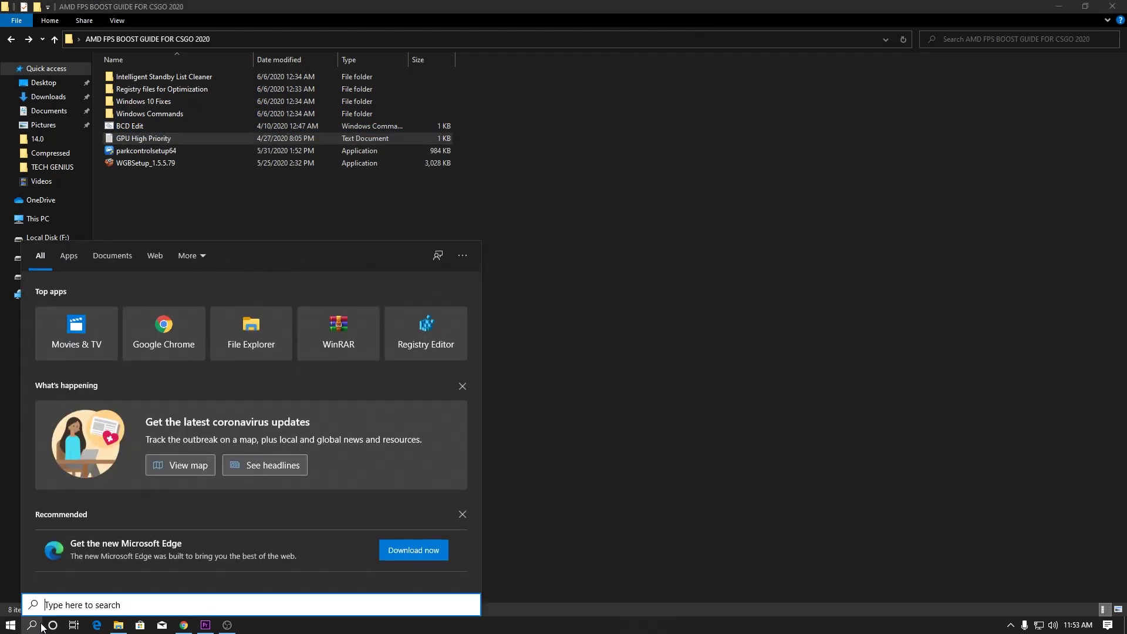
pyautogui.write('re')
pyautogui.press('Return')
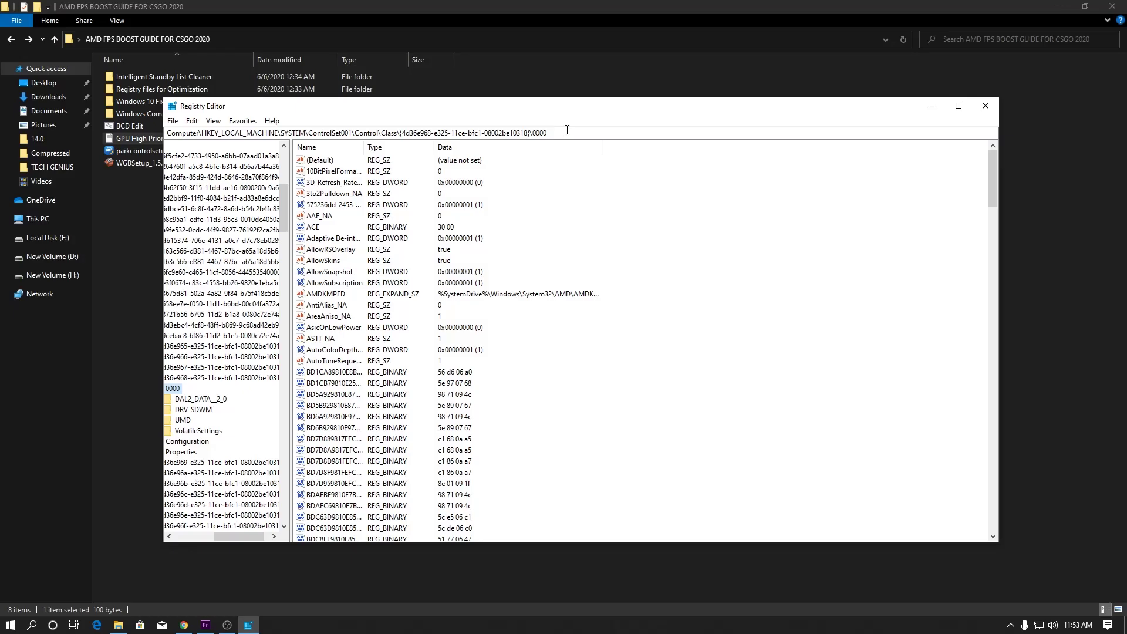
pyautogui.doubleClick(565, 137)
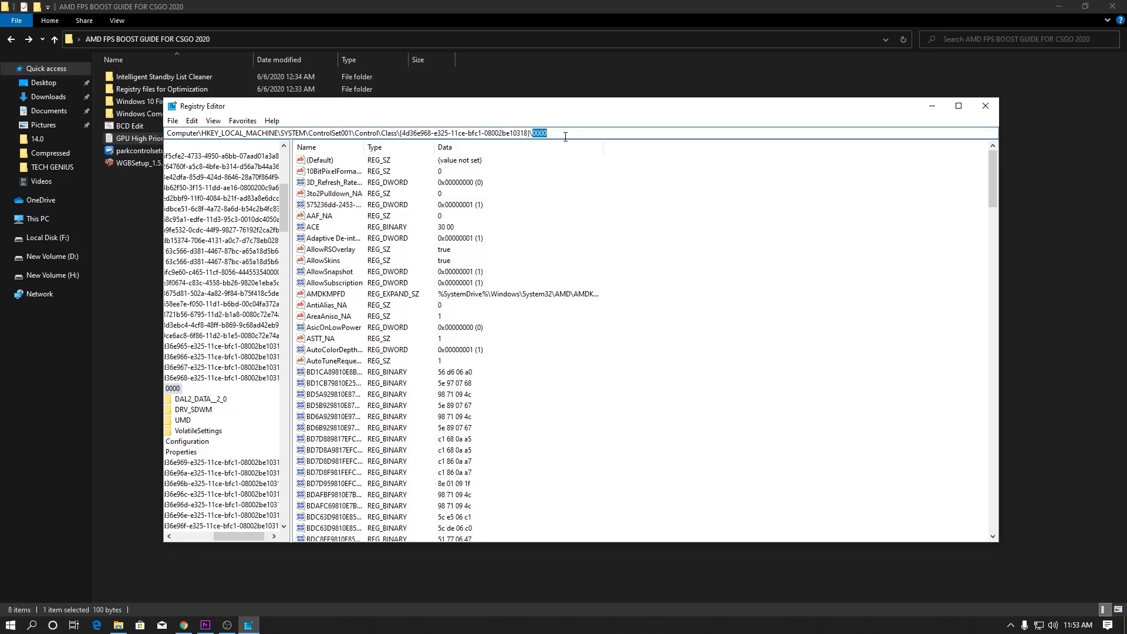
pyautogui.hotkey('ctrl', 'a')
pyautogui.press('BackSpace')
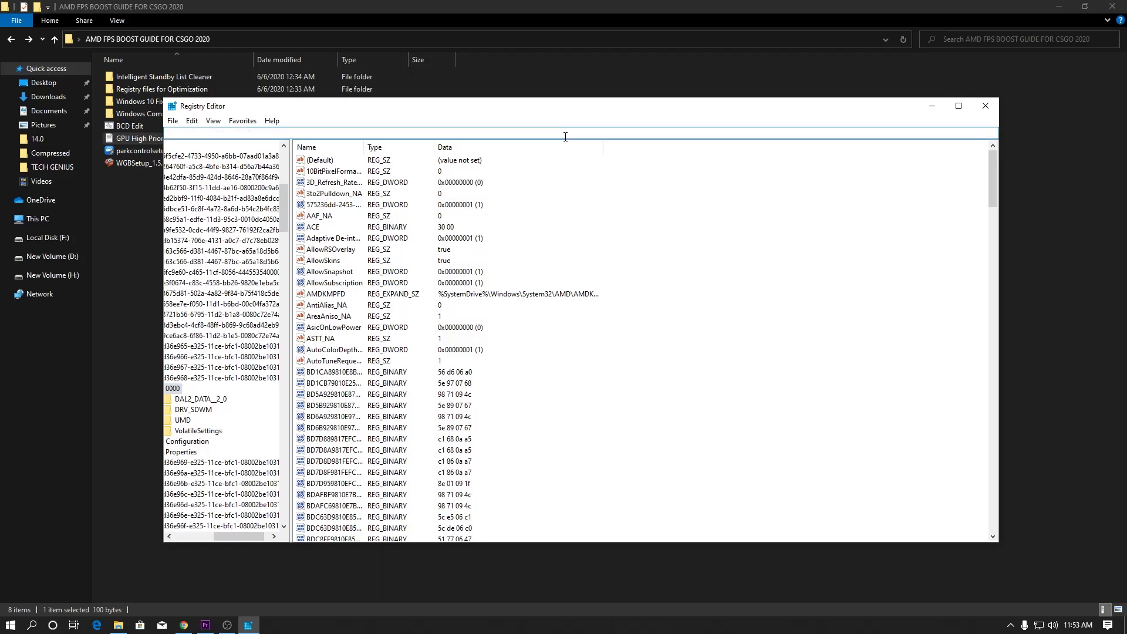
pyautogui.write('Computer\\HKEY_LOCAL_MACHINE\\SOFTWARE\\Microsoft\\Windows NT\\CurrentVersion\\Multimedia\\SystemProfile\\Tasks\\Games')
pyautogui.press('Return')
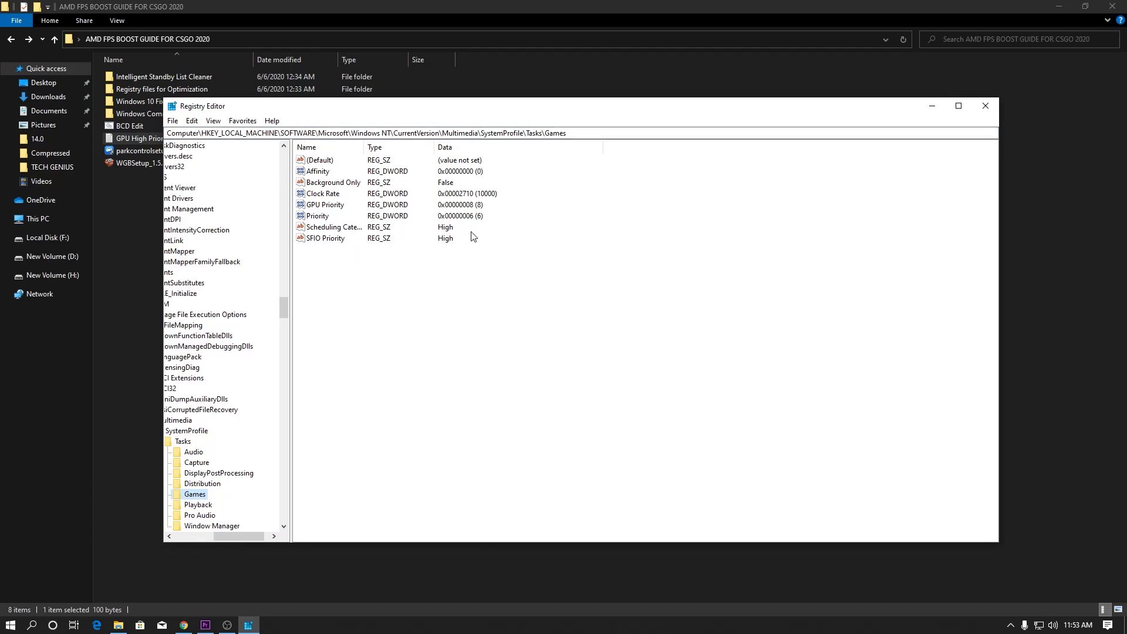
# - Make sure the Games key has GPU Priority set to 8 and Priority set to 6, accepting both values in hexadecimal
pyautogui.doubleClick(326, 206)
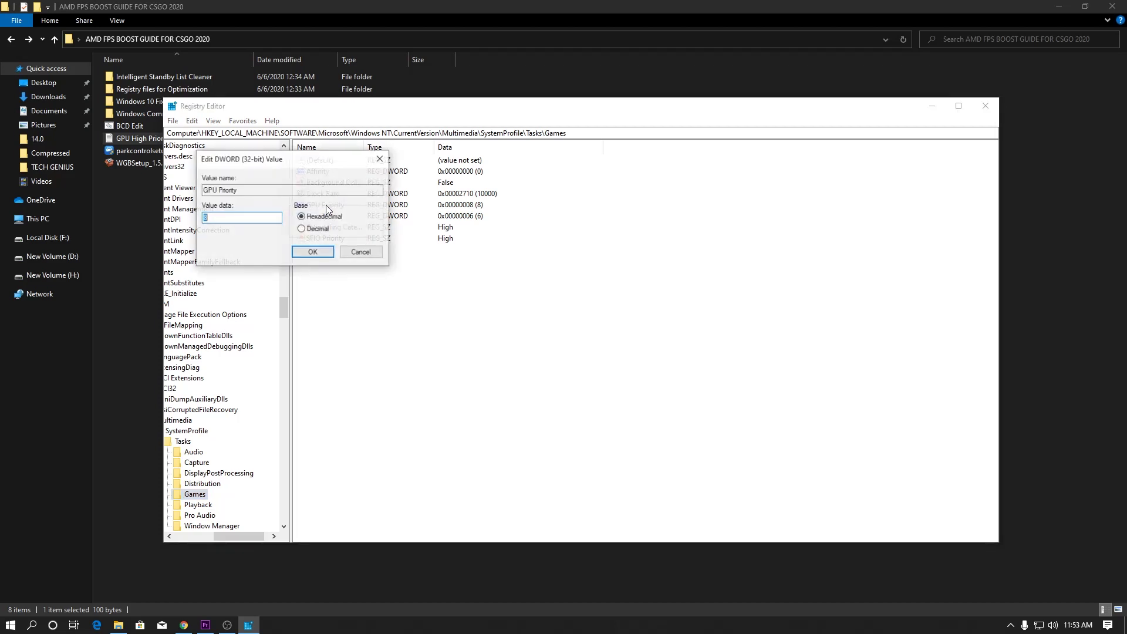
pyautogui.click(223, 216)
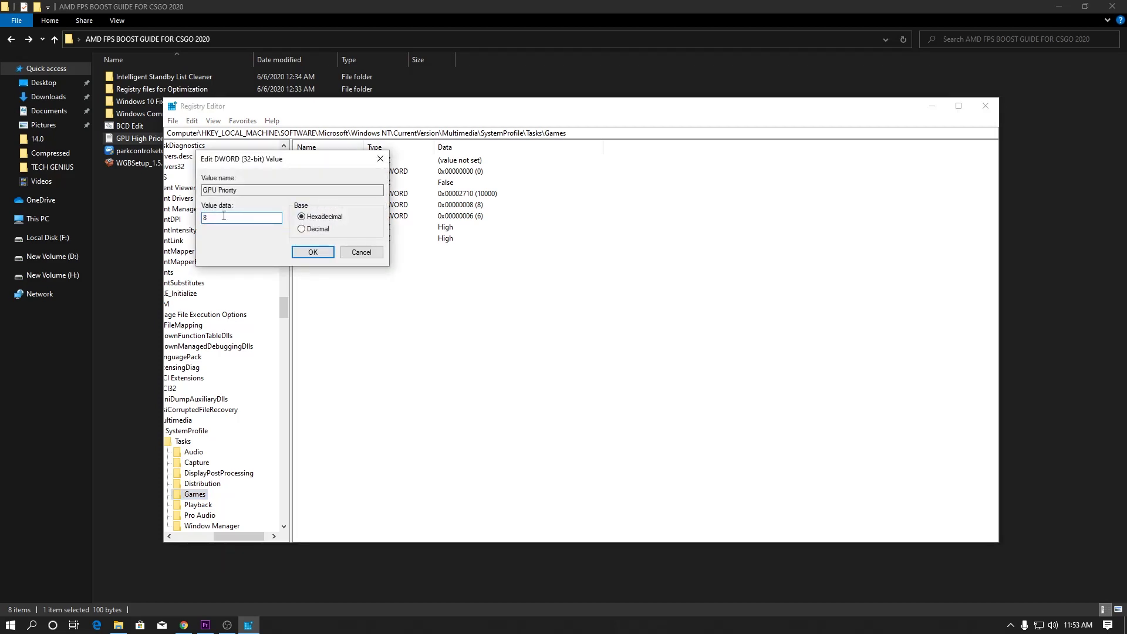
pyautogui.click(309, 252)
pyautogui.click(321, 217)
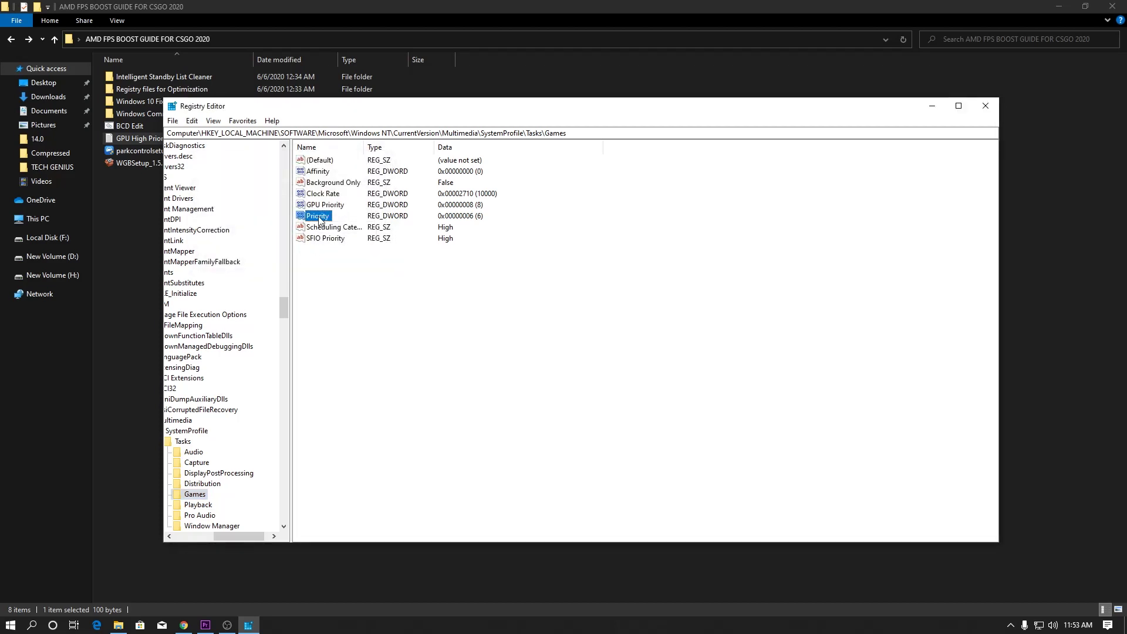
pyautogui.doubleClick(320, 217)
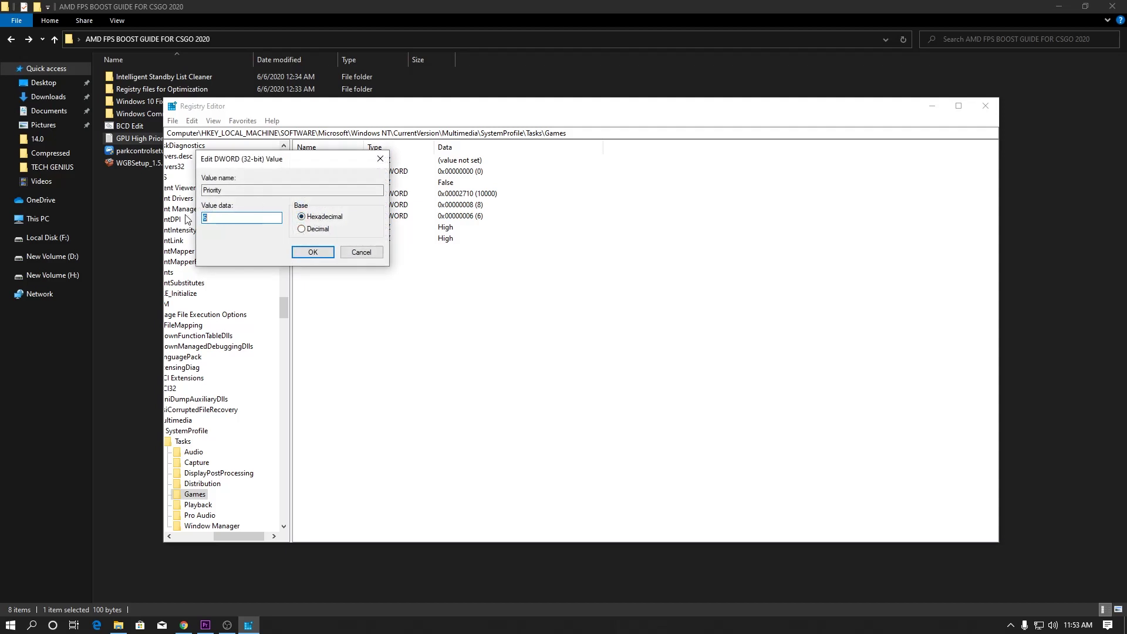
pyautogui.click(312, 252)
# - Search the registry for the EnableUlps value
pyautogui.click(192, 121)
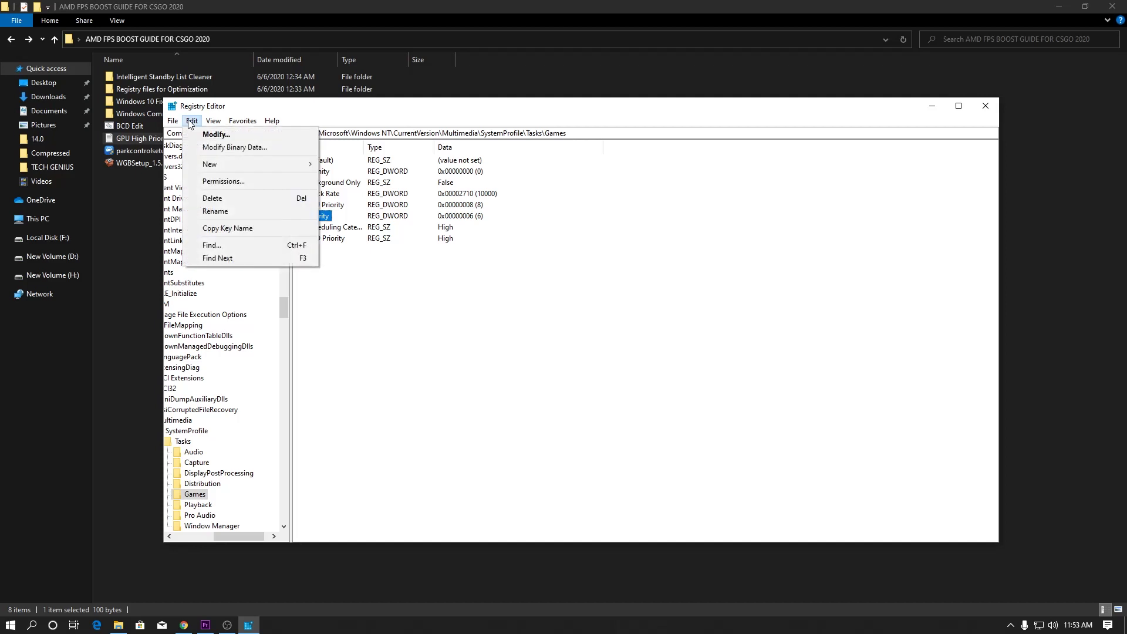
pyautogui.click(217, 246)
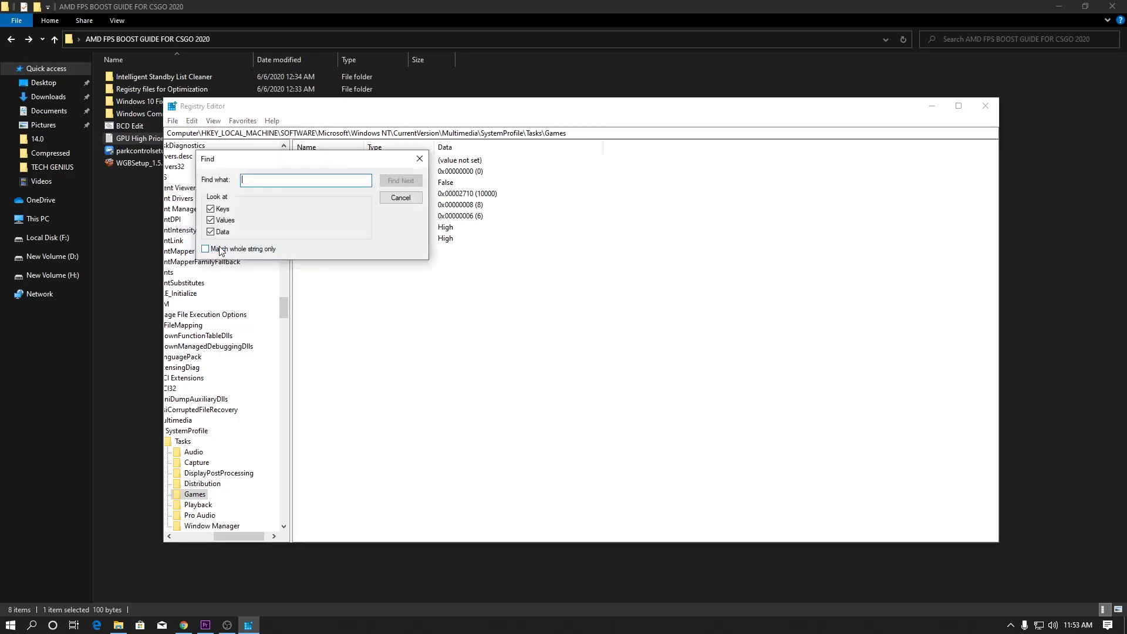
pyautogui.write('u')
pyautogui.press('Return')
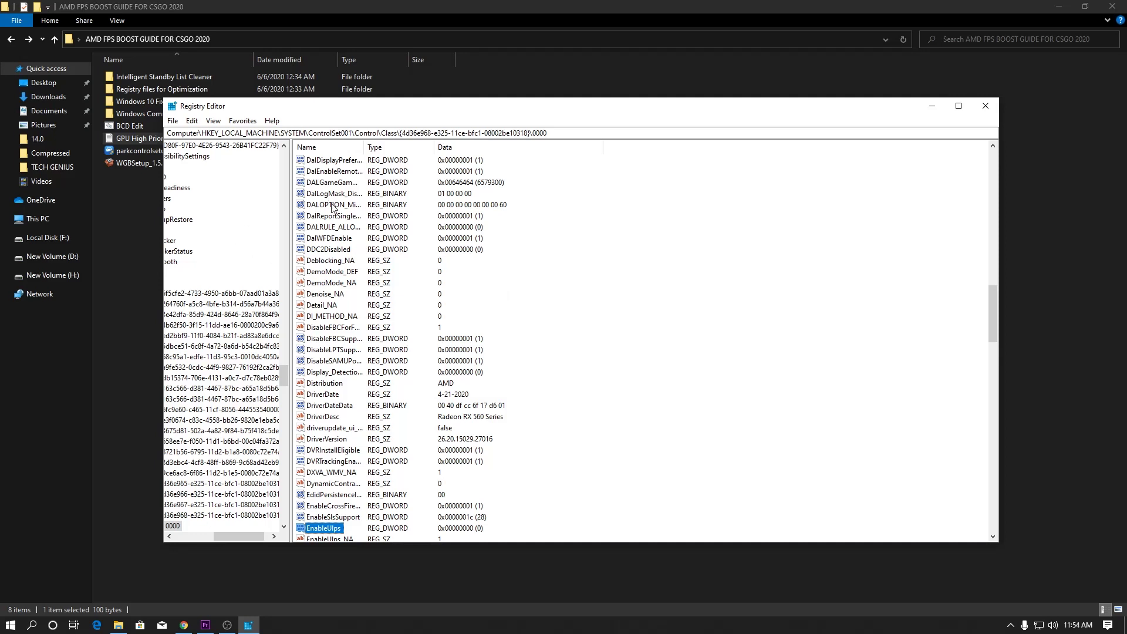
# - Make sure EnableUlps is set to 0 in the display adapter's 0000 key, and close Registry Editor
pyautogui.scroll(-2, 332, 207)
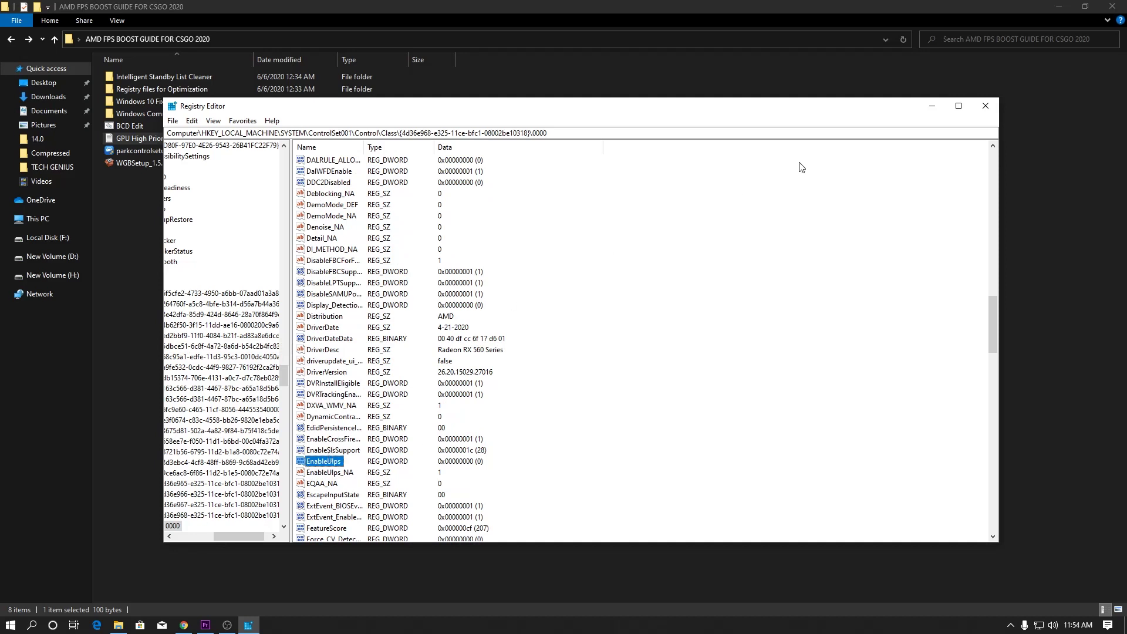
pyautogui.doubleClick(325, 462)
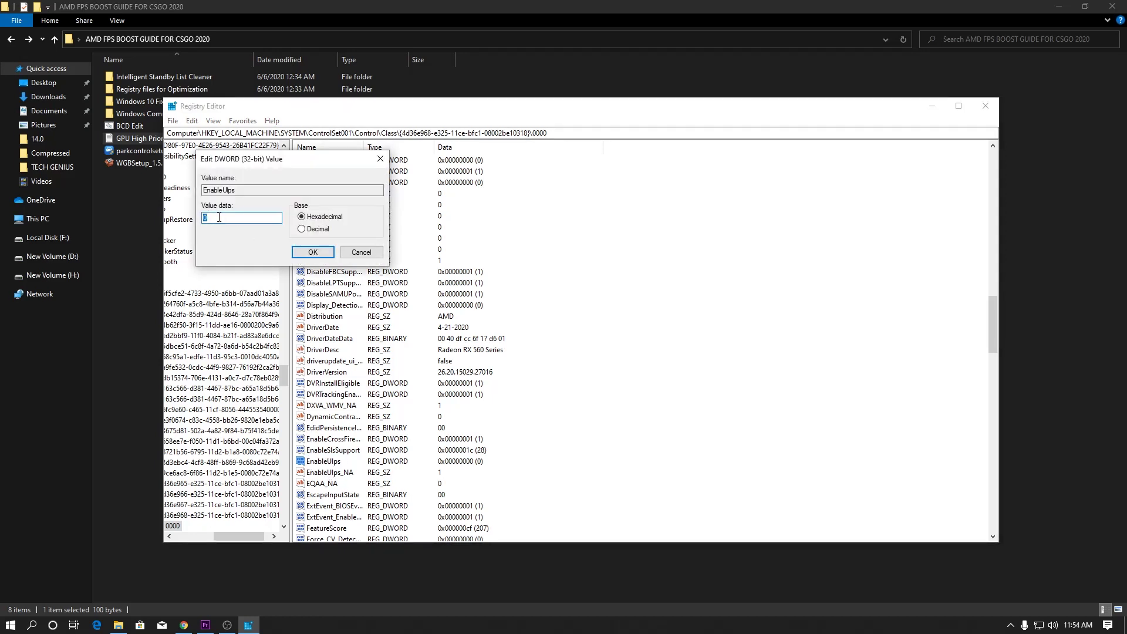
pyautogui.click(311, 252)
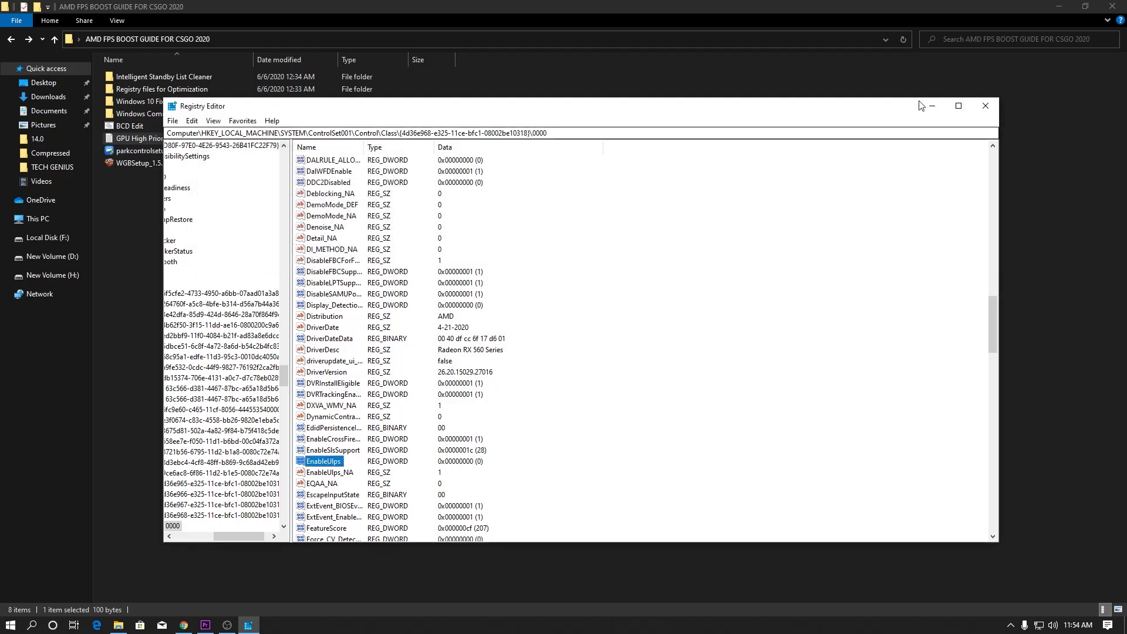
pyautogui.click(985, 106)
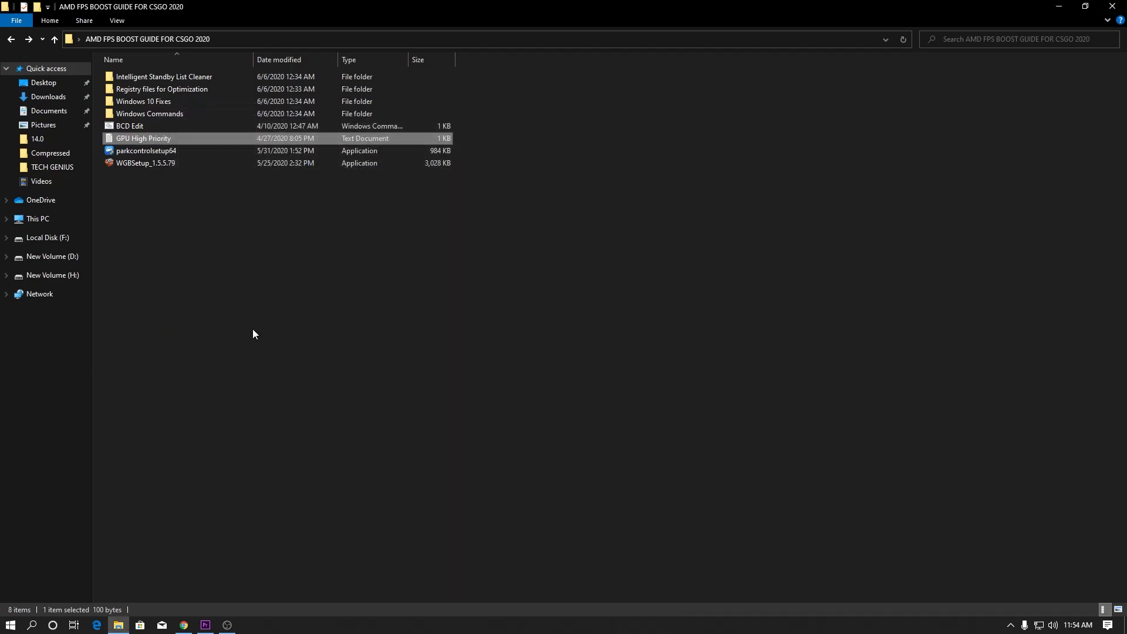
# - Switch from the boost folder to ParkControl, make the Bitsum Highest Performance power profile active, and apply its CPU settings
pyautogui.moveTo(146, 200); pyautogui.dragTo(467, 147)
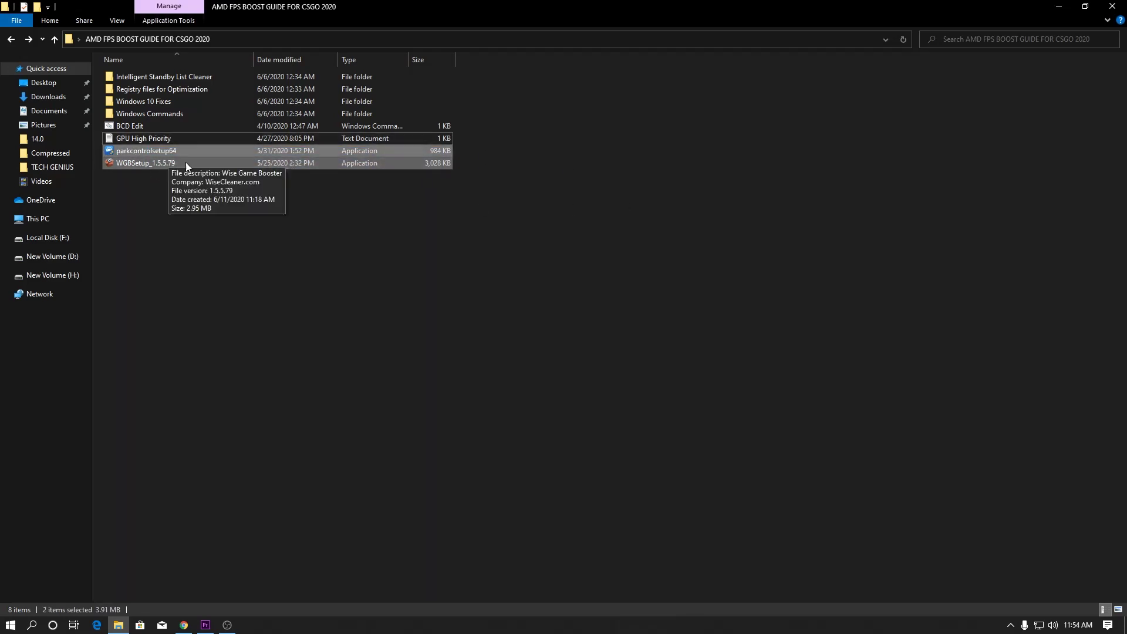
pyautogui.click(1112, 6)
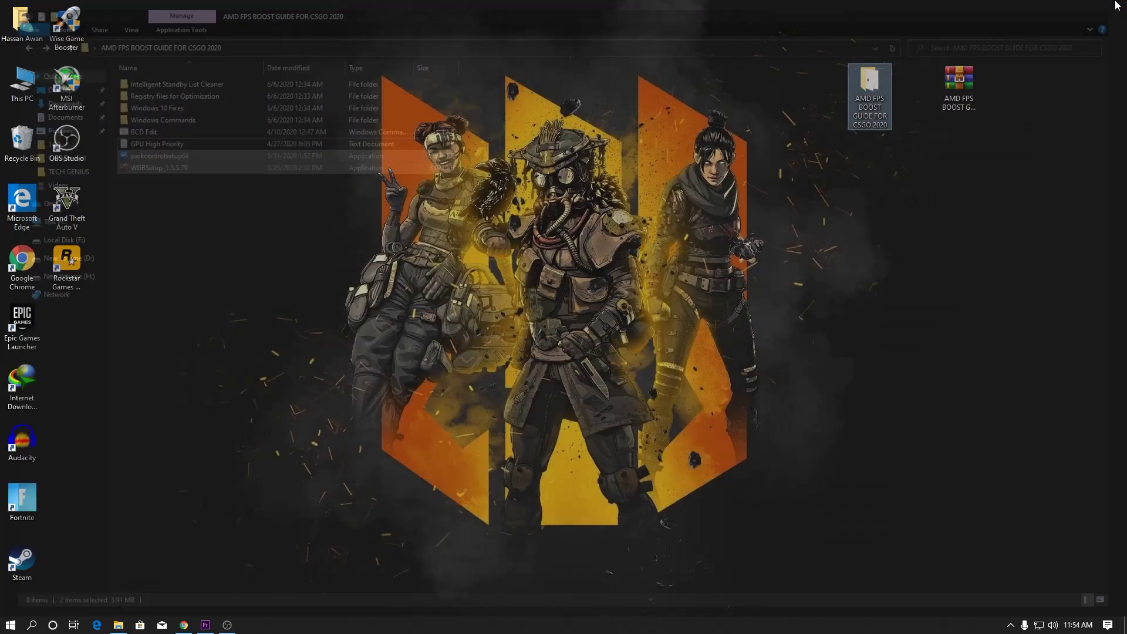
pyautogui.click(1010, 625)
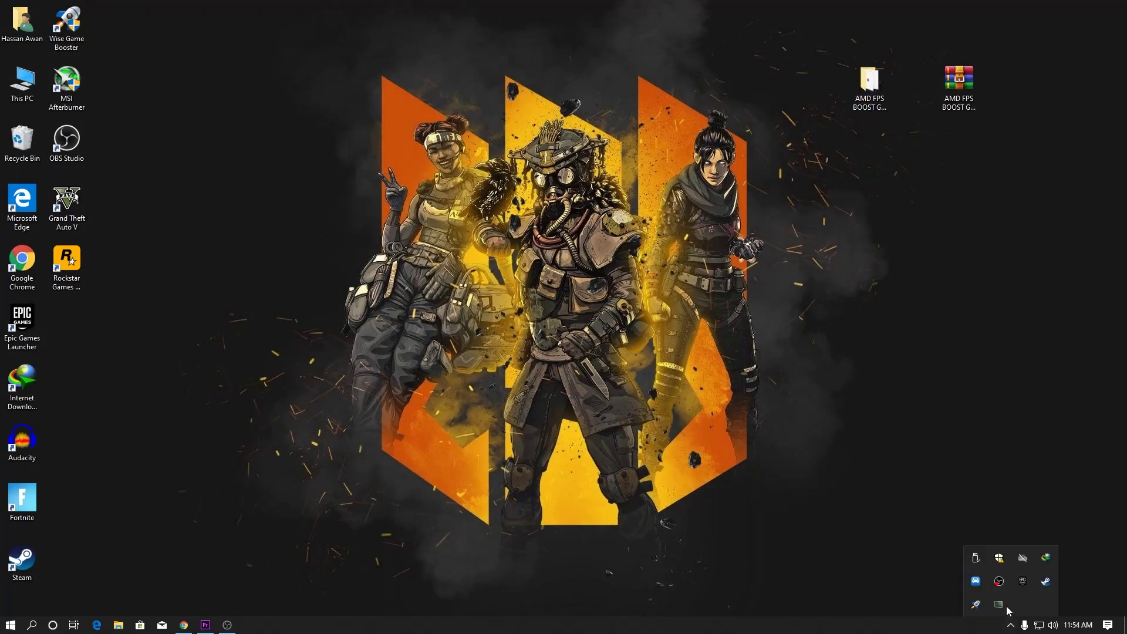
pyautogui.doubleClick(976, 582)
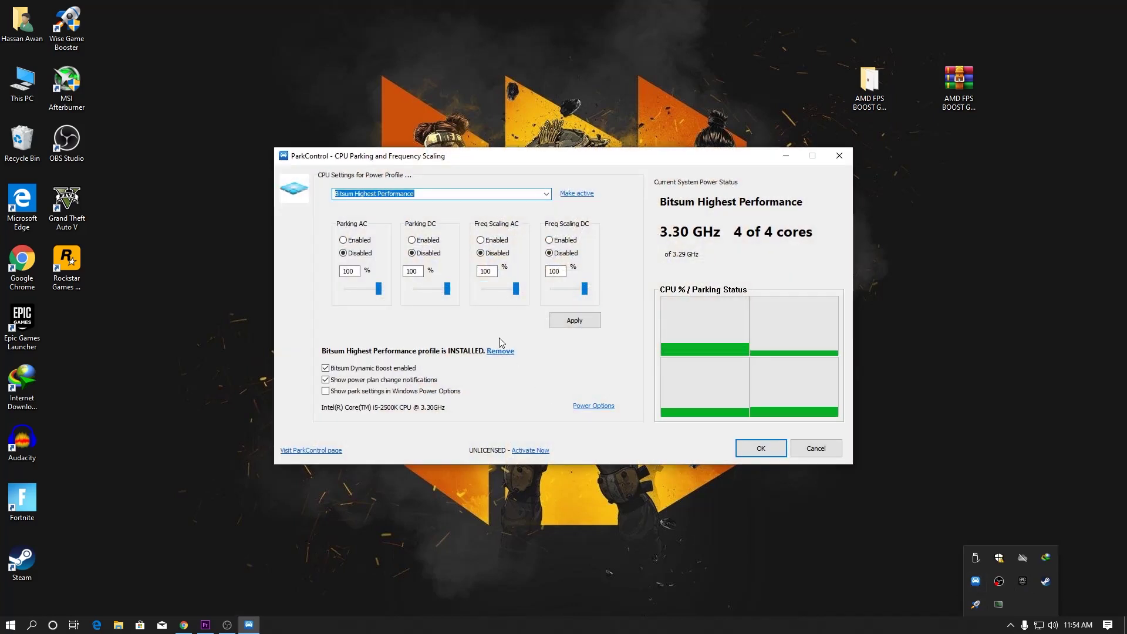
pyautogui.click(536, 193)
pyautogui.click(546, 193)
pyautogui.click(568, 194)
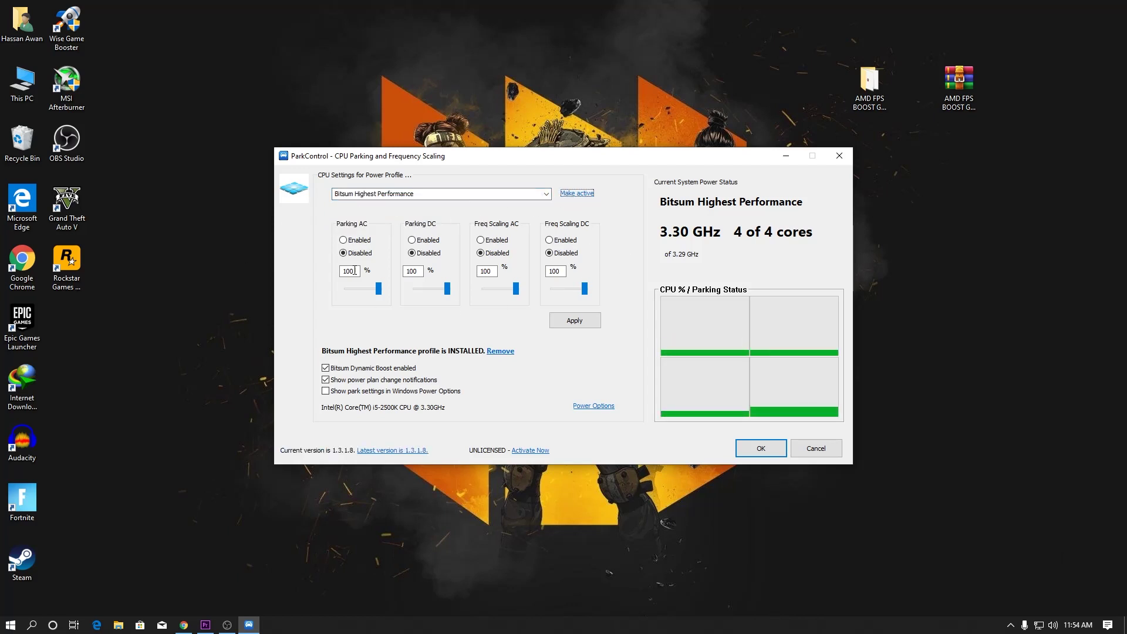
pyautogui.click(593, 321)
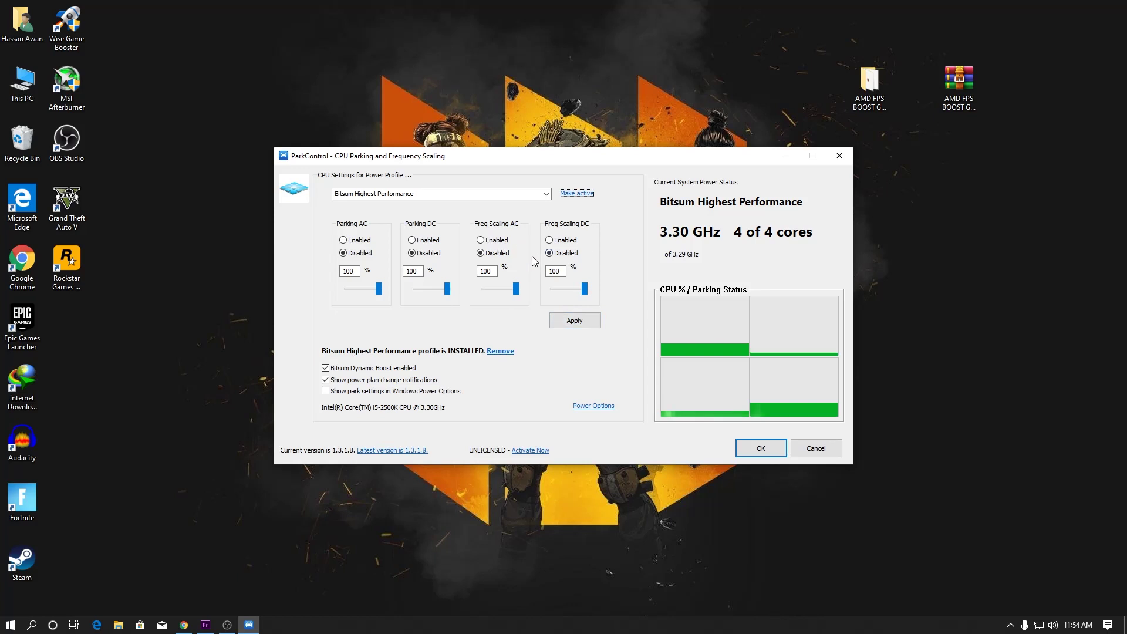
# - Turn Bitsum Dynamic Boost off and on again with Bitsum Highest Performance for idle use, and accept the ParkControl settings
pyautogui.click(327, 369)
pyautogui.click(326, 368)
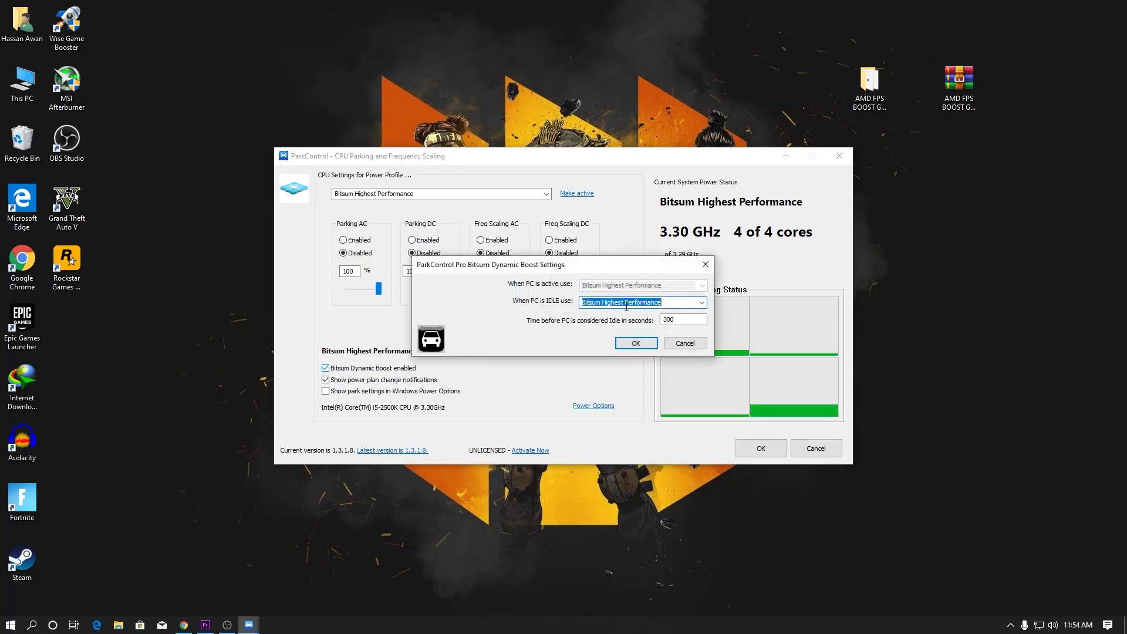
pyautogui.click(702, 302)
pyautogui.click(622, 312)
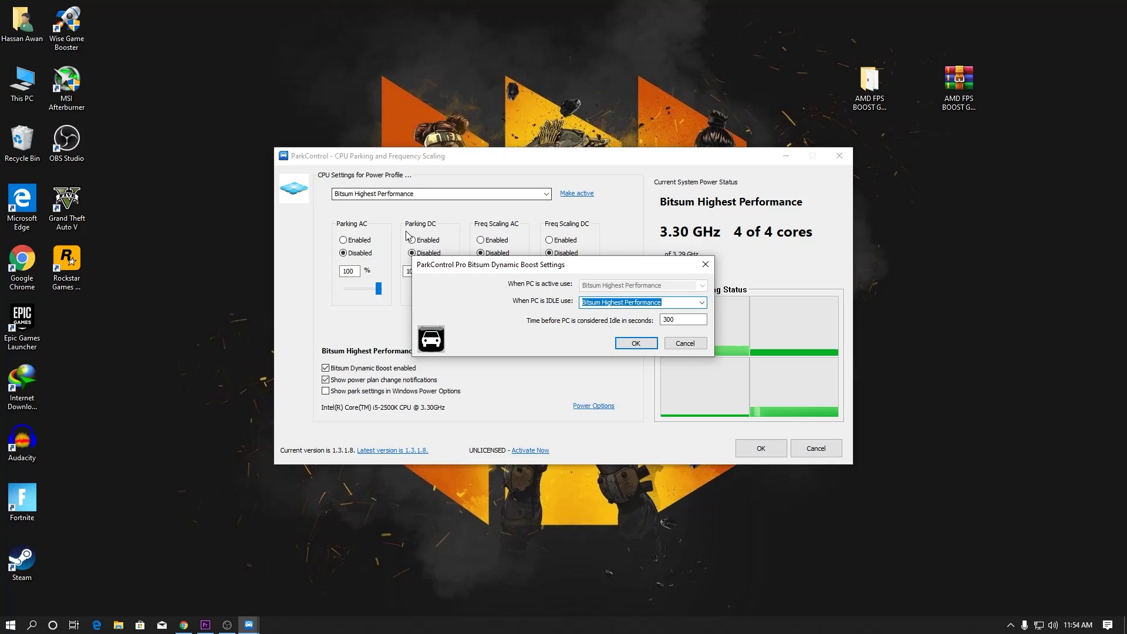
pyautogui.click(636, 343)
pyautogui.click(756, 447)
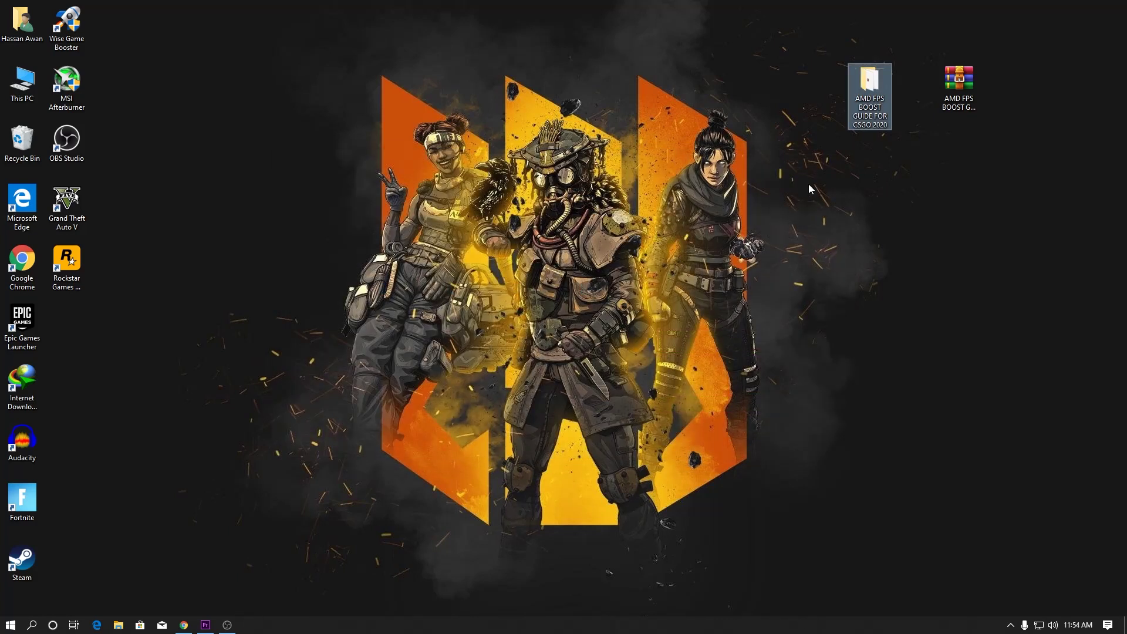
# - Check the setup files in the AMD FPS boost guide folder and view Wise Game Booster's optimization overview
pyautogui.doubleClick(869, 88)
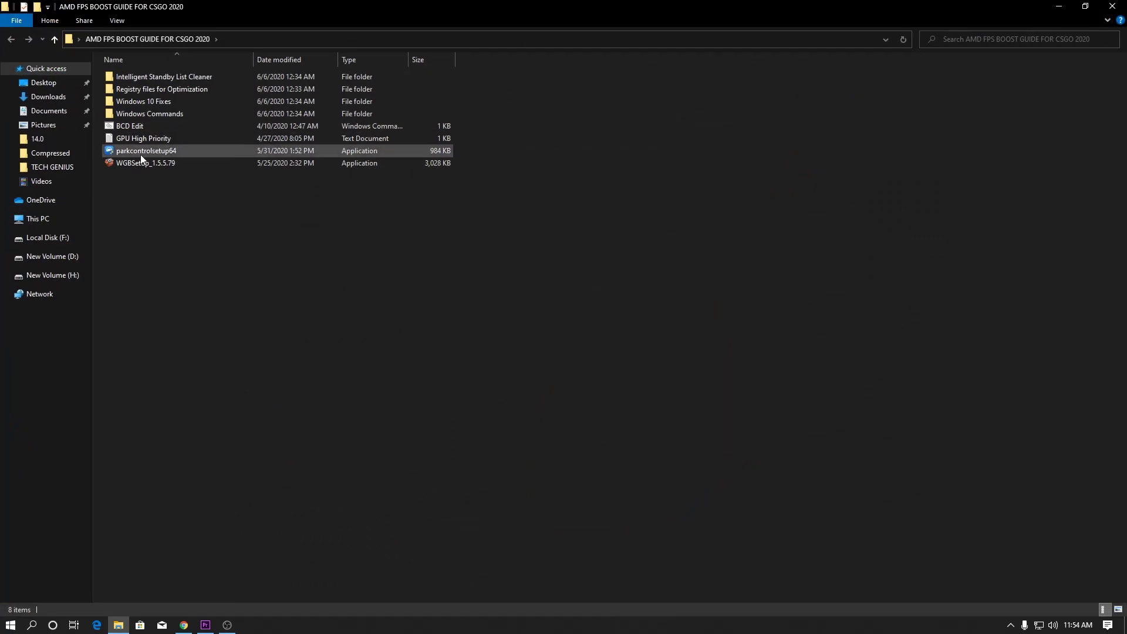
pyautogui.click(1112, 6)
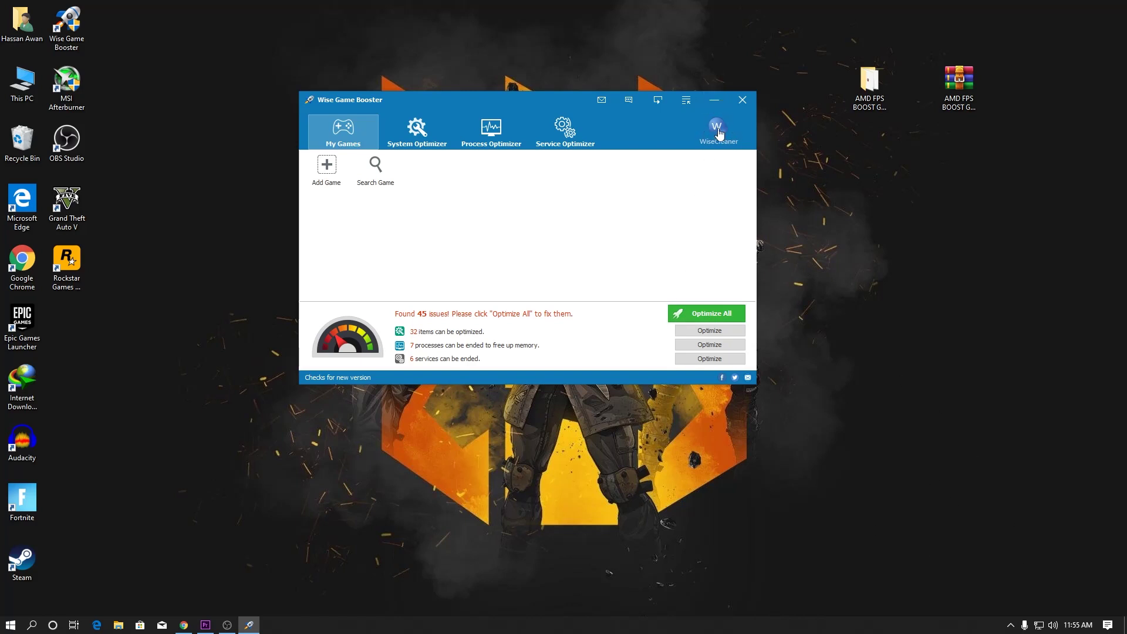
pyautogui.click(715, 100)
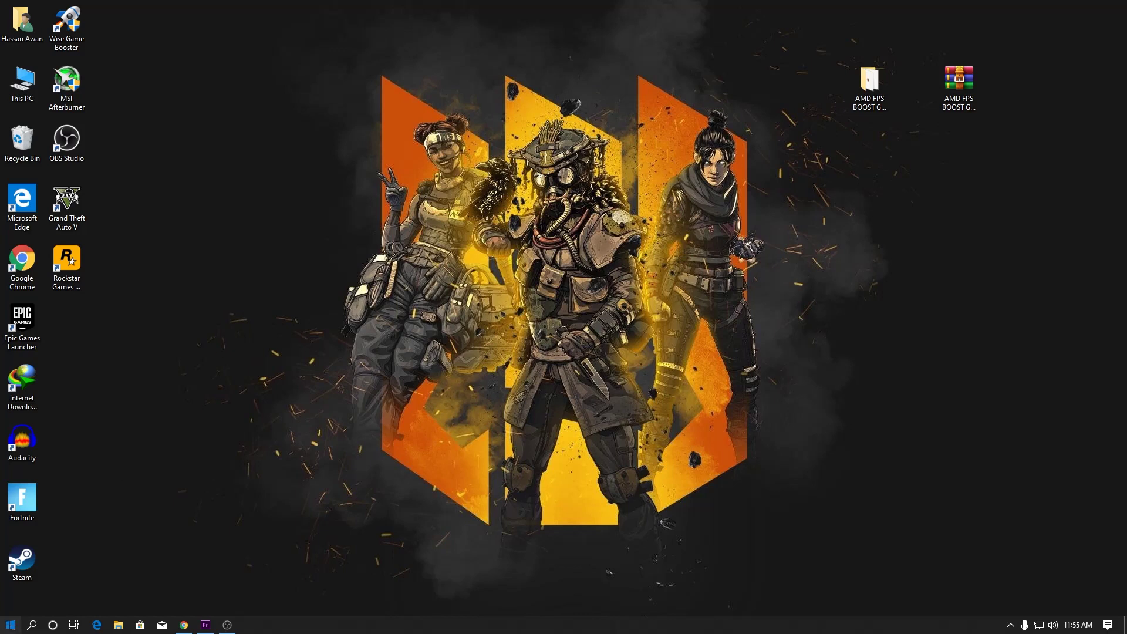
# - Open the Windows privacy settings and make sure apps are not allowed to run in the background
pyautogui.click(10, 625)
pyautogui.click(8, 579)
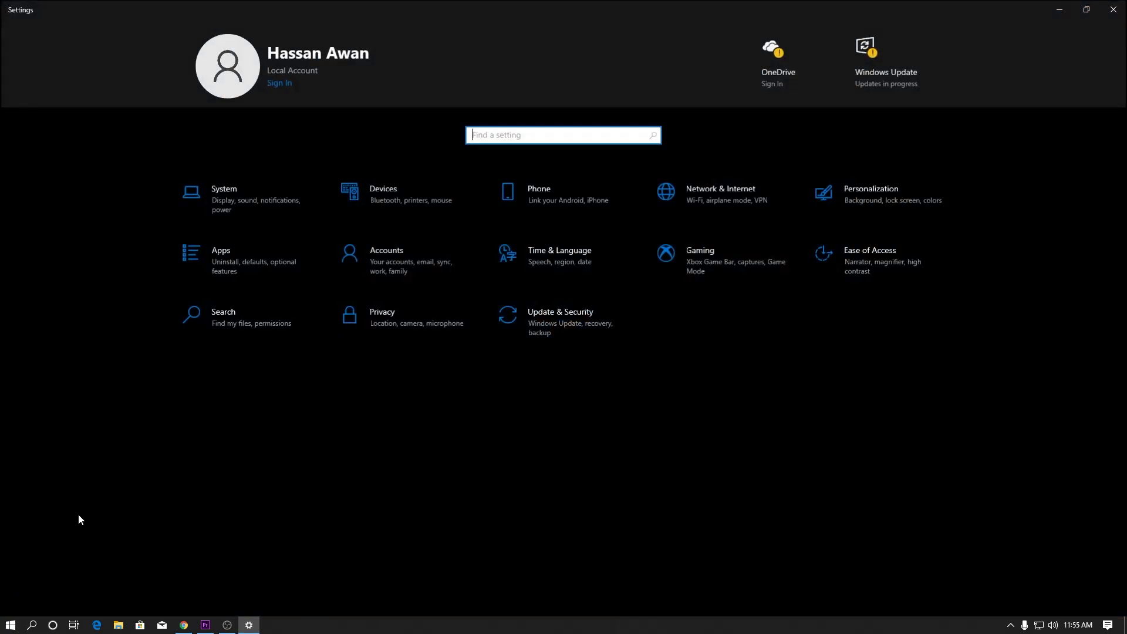
pyautogui.click(359, 318)
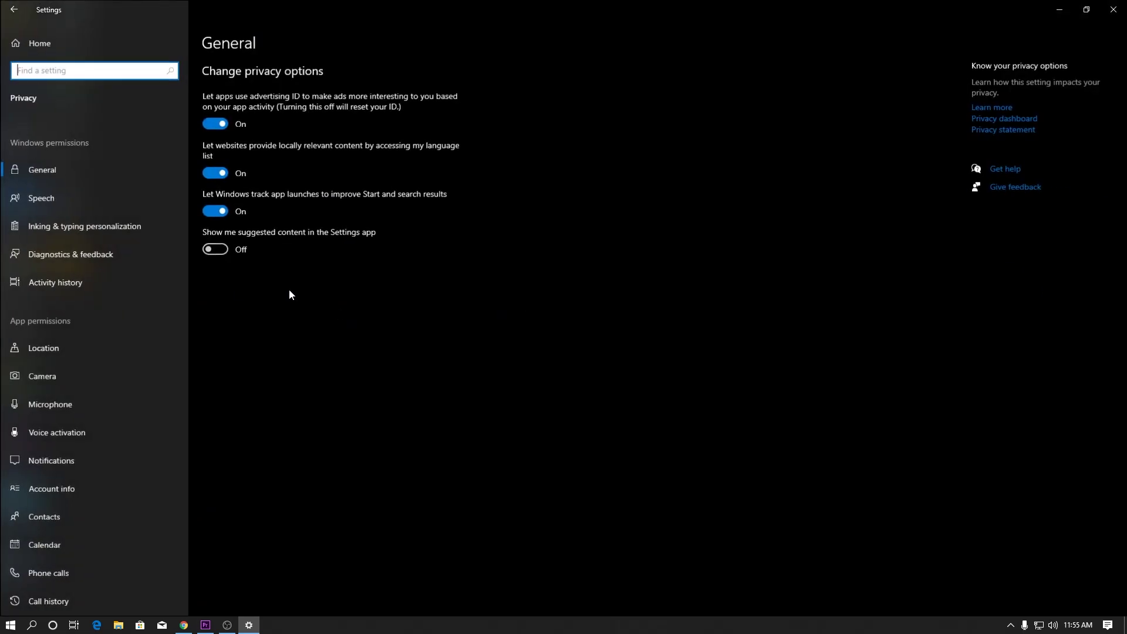
pyautogui.scroll(-3, 83, 505)
pyautogui.scroll(-3, 72, 549)
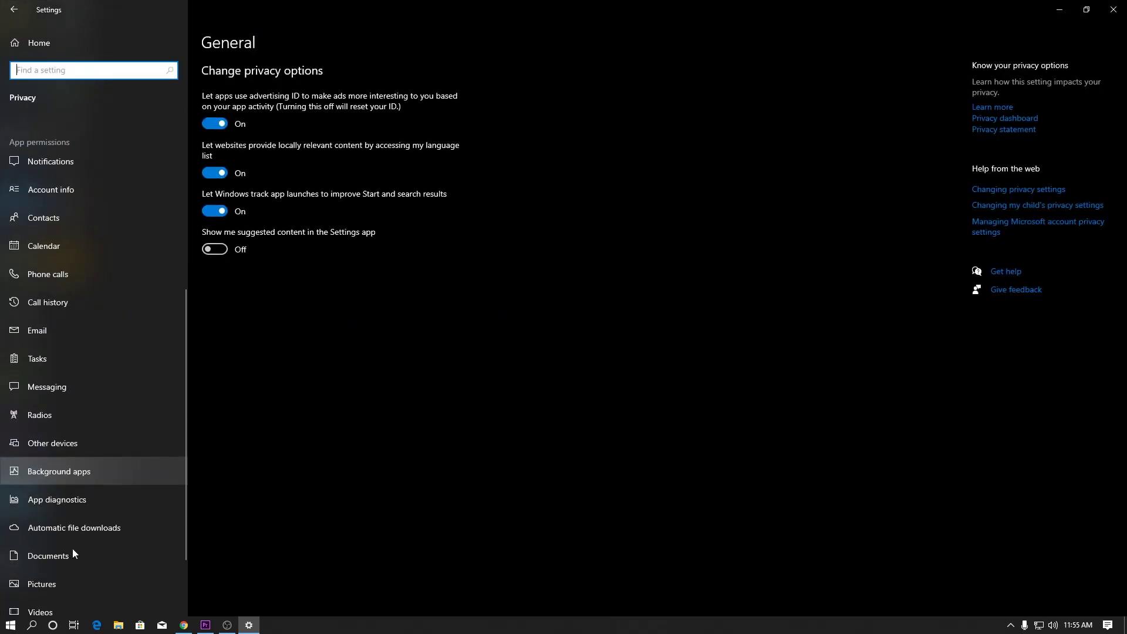
pyautogui.click(83, 480)
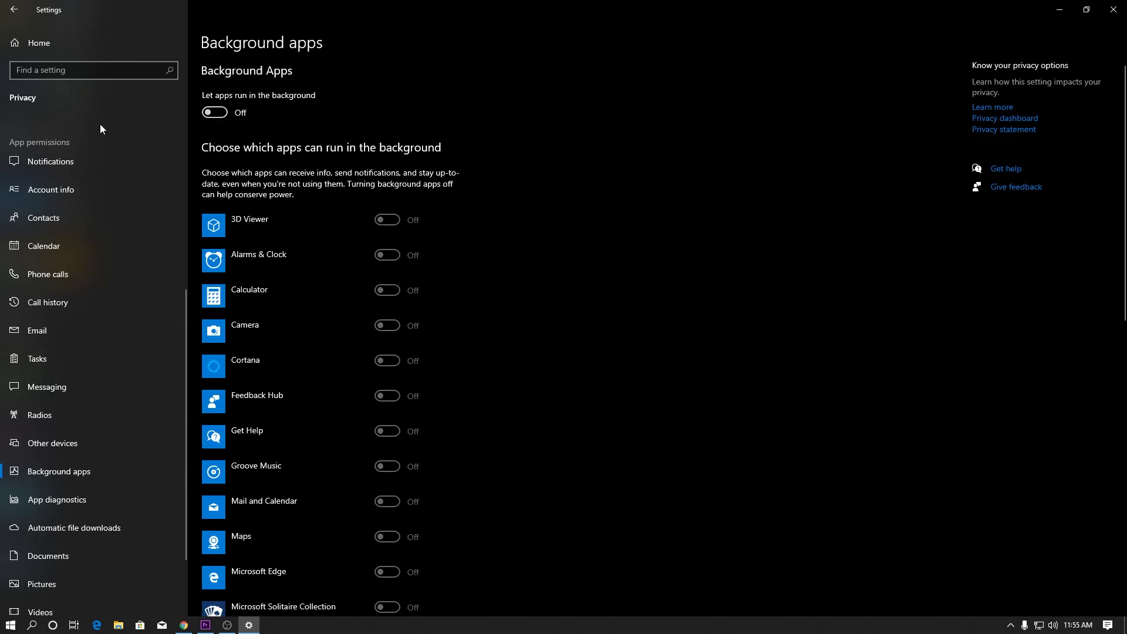
# - Make sure Xbox Game Bar is off and Game Mode is on in the Windows gaming settings, and close Settings
pyautogui.click(22, 31)
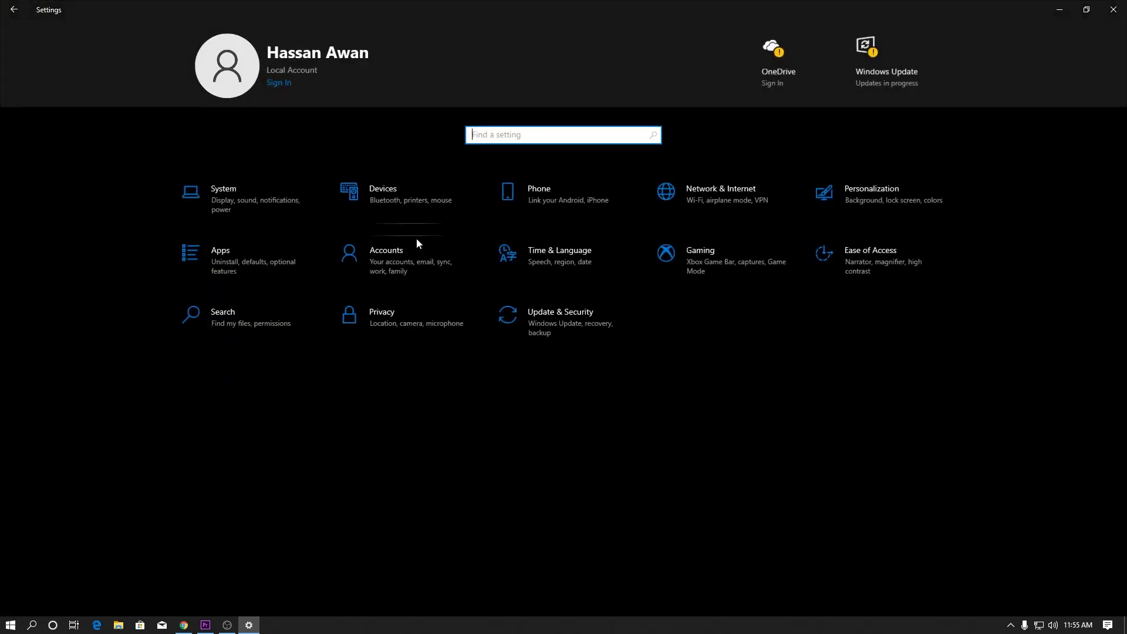
pyautogui.click(682, 238)
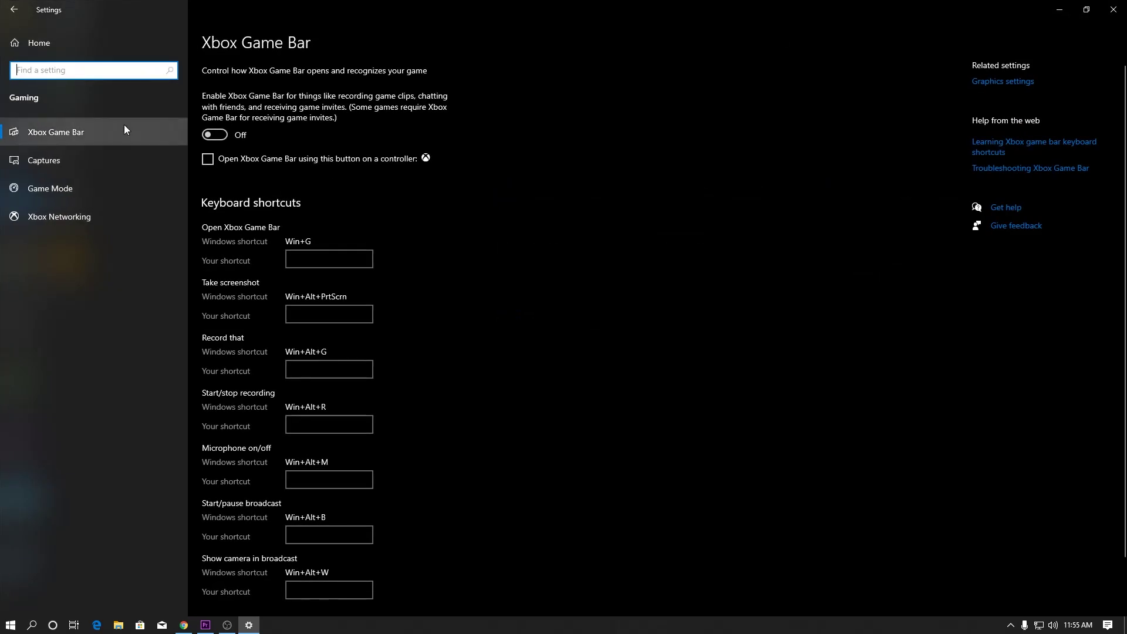
pyautogui.click(36, 190)
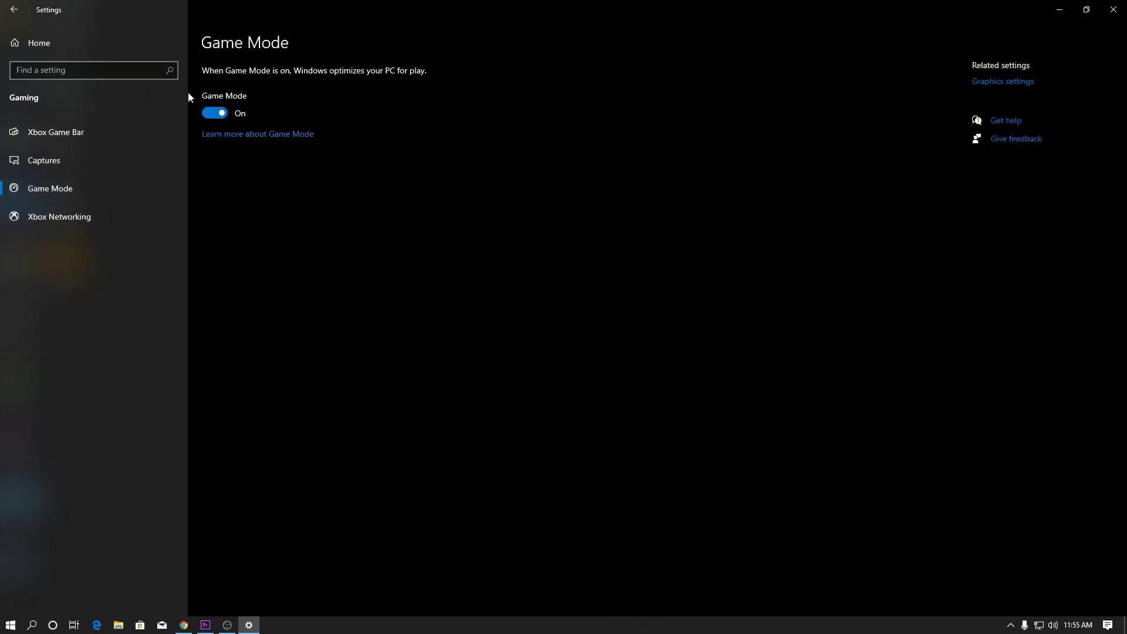
pyautogui.click(1114, 9)
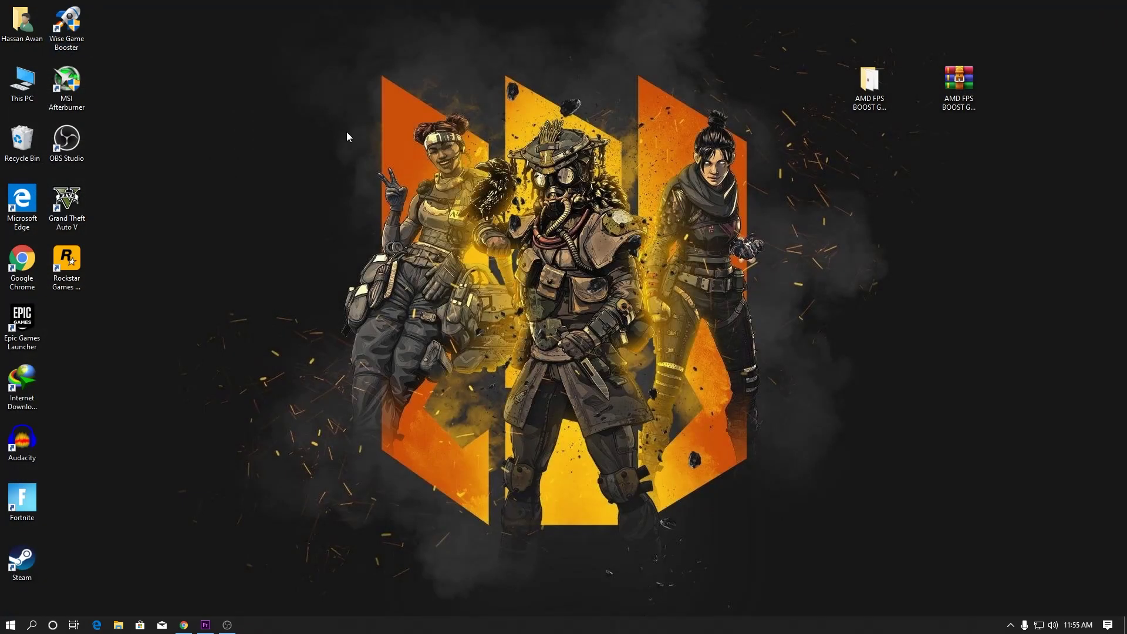
# - Open Device Manager, check the High precision event timer under System devices, and close the window
pyautogui.rightClick(7, 627)
pyautogui.click(33, 378)
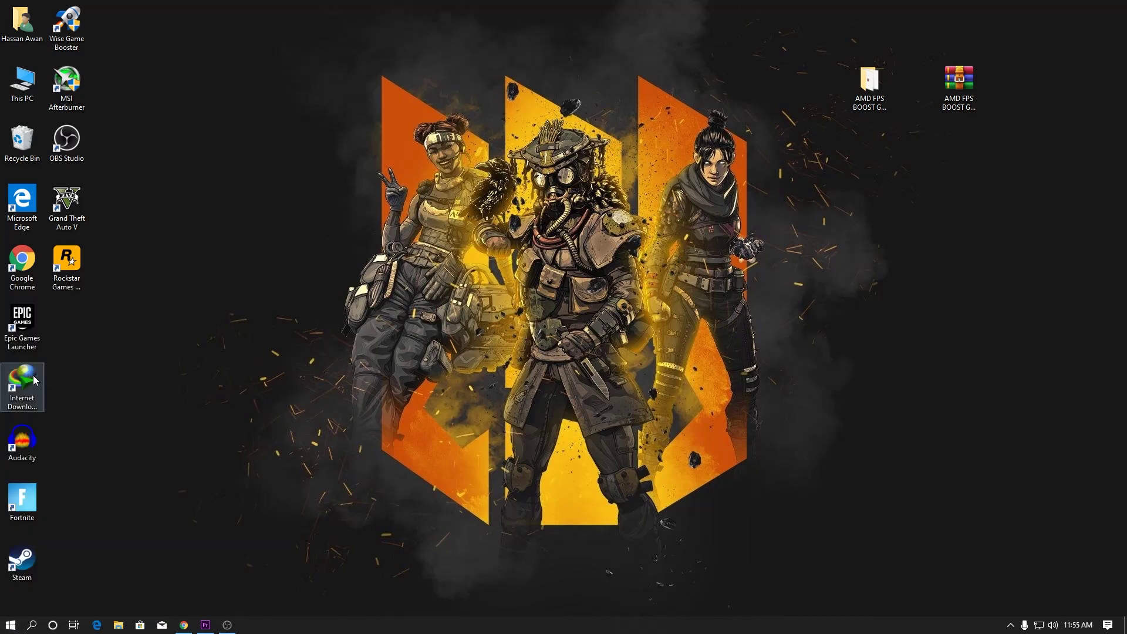
pyautogui.scroll(-1, 201, 238)
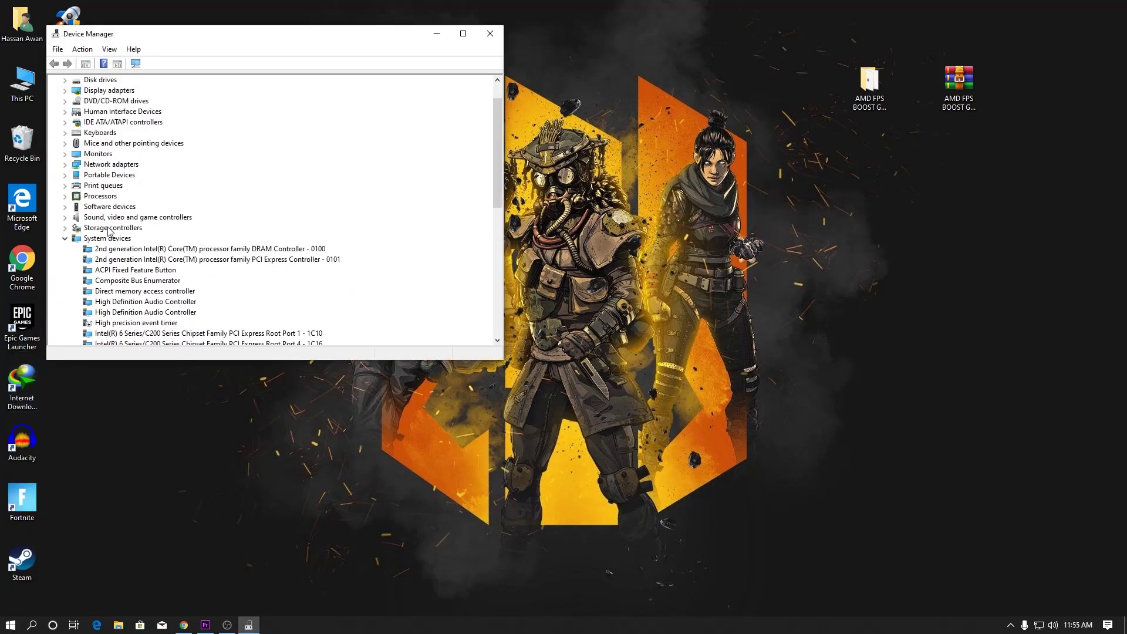
pyautogui.scroll(-2, 112, 246)
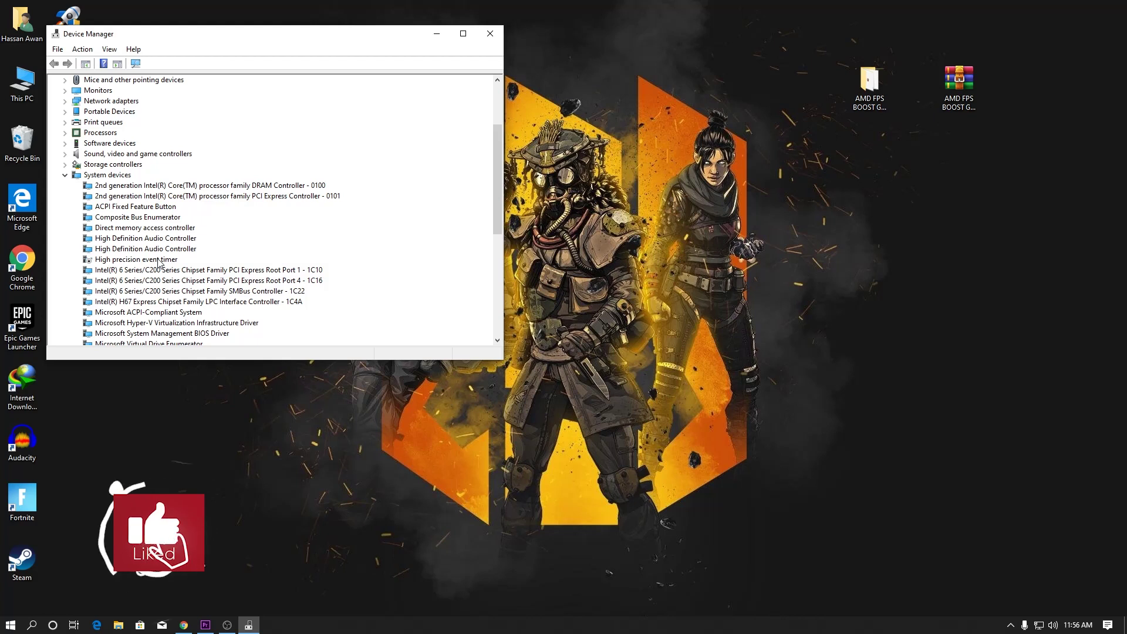
pyautogui.click(489, 34)
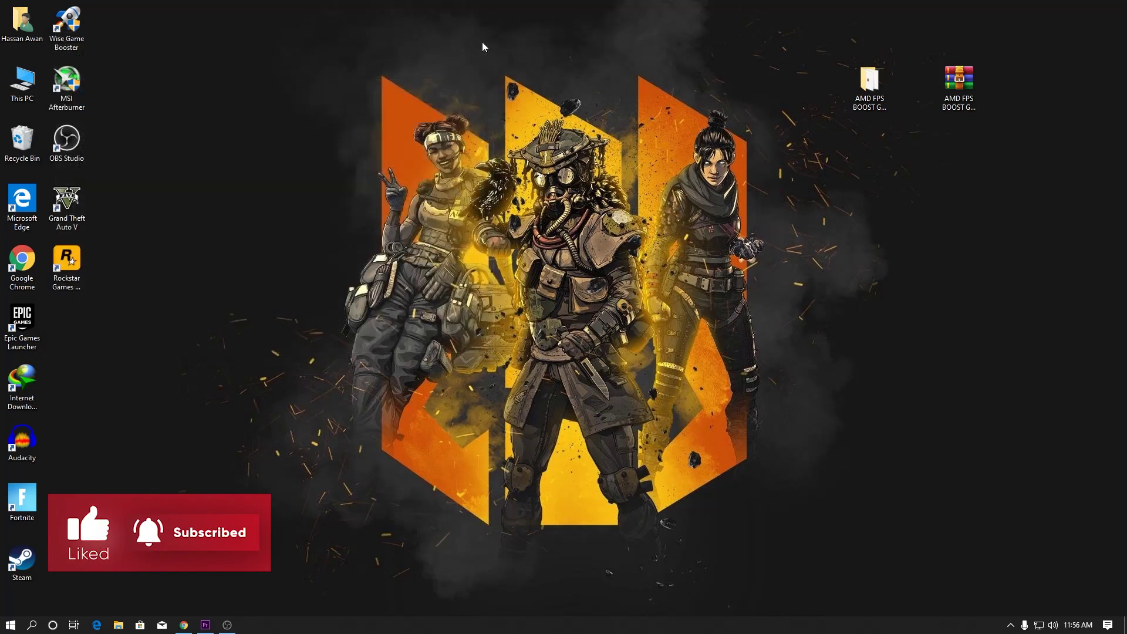